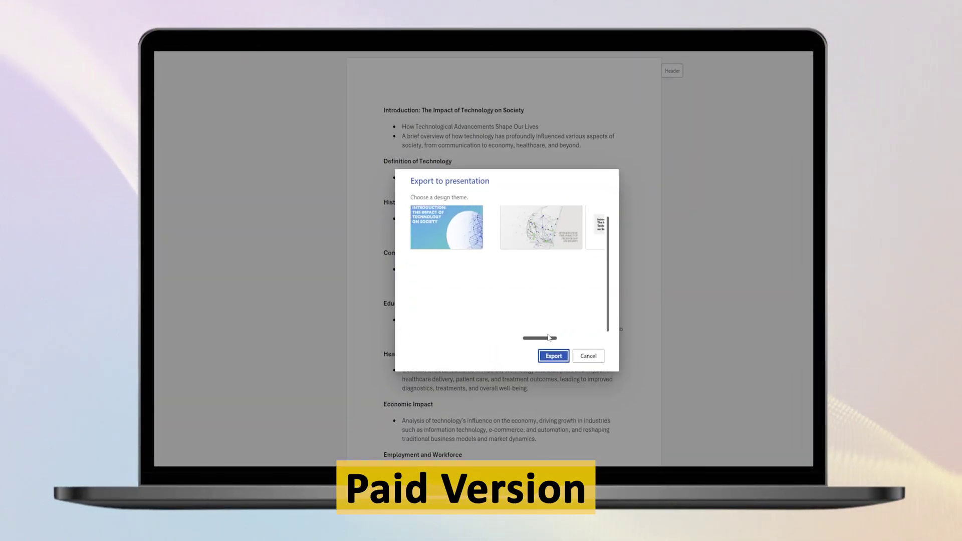
# Export the Impact of Technology on Society outline as a presentation with the chosen design theme
pyautogui.click(553, 356)
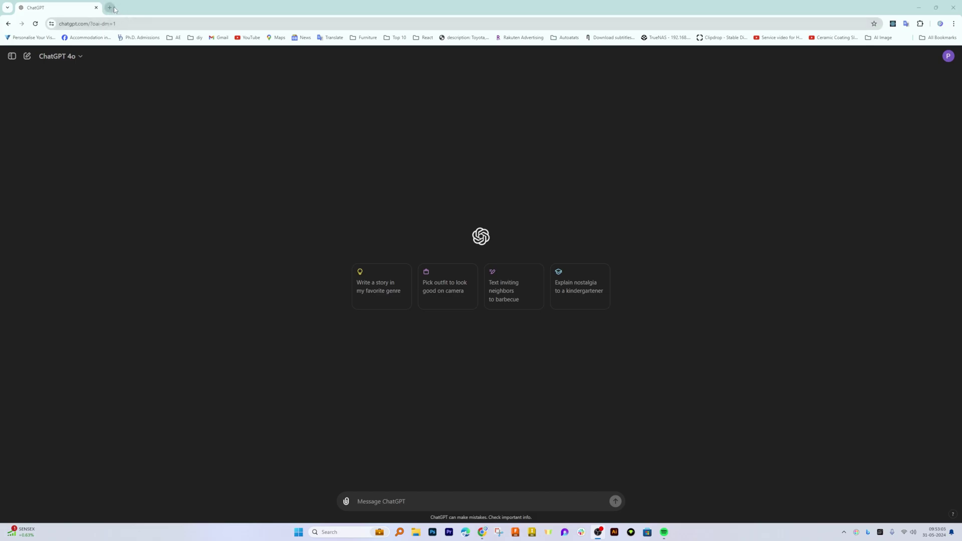
pyautogui.hotkey('ctrl', 'shift', 'n')
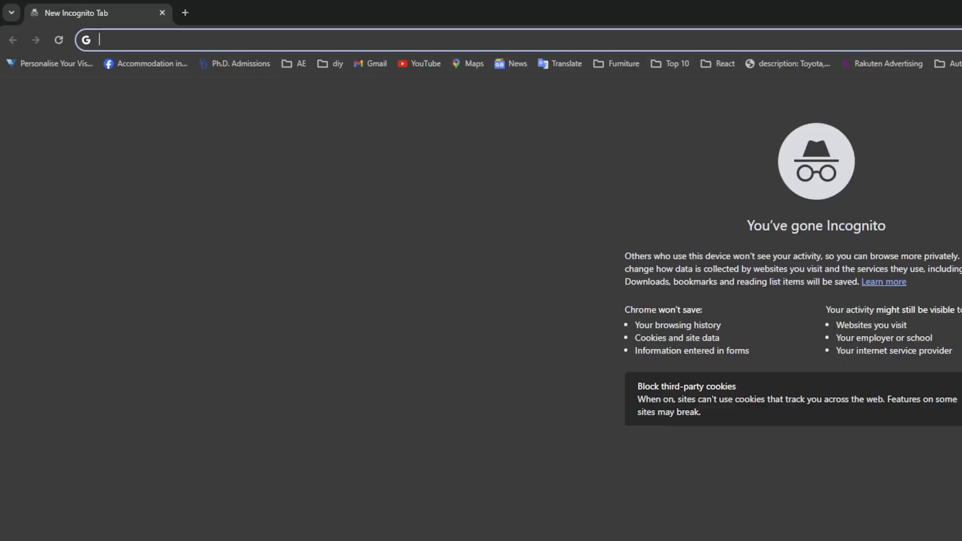
pyautogui.write('ch')
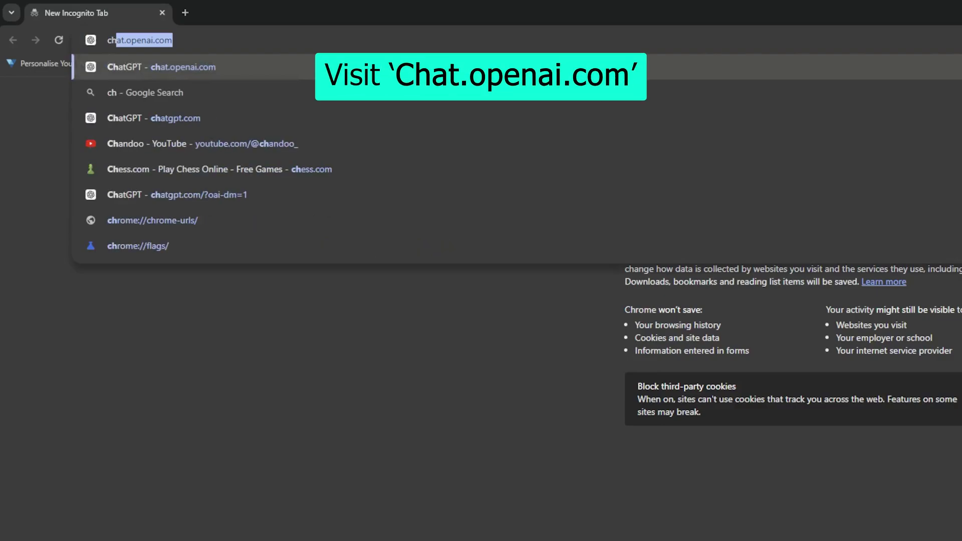
pyautogui.press('Return')
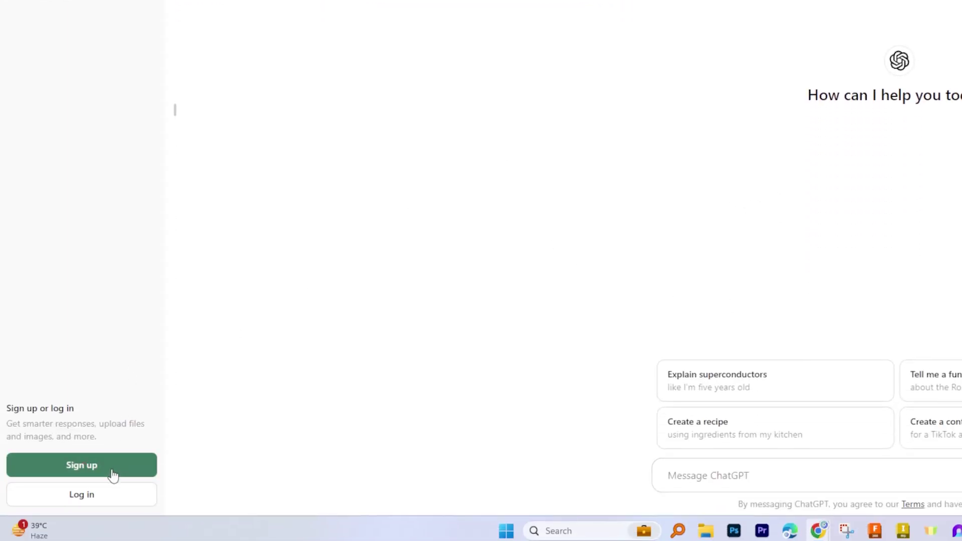
pyautogui.click(112, 472)
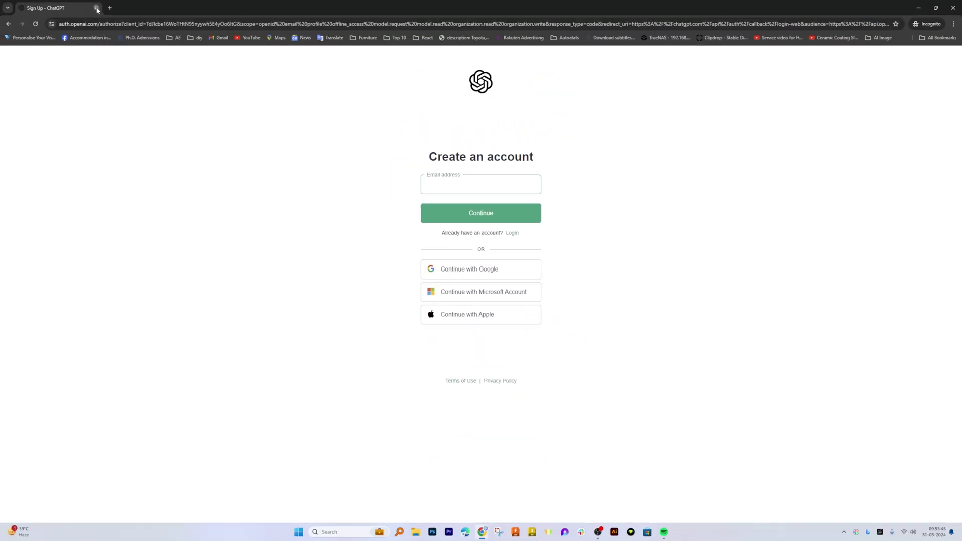
pyautogui.click(96, 8)
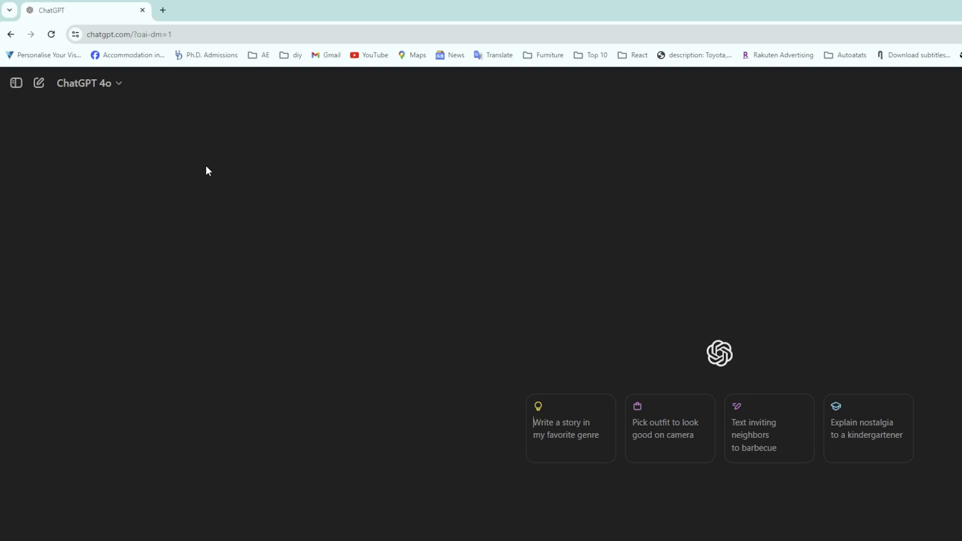
# Switch the ChatGPT model from 4o to GPT-3.5
pyautogui.click(122, 91)
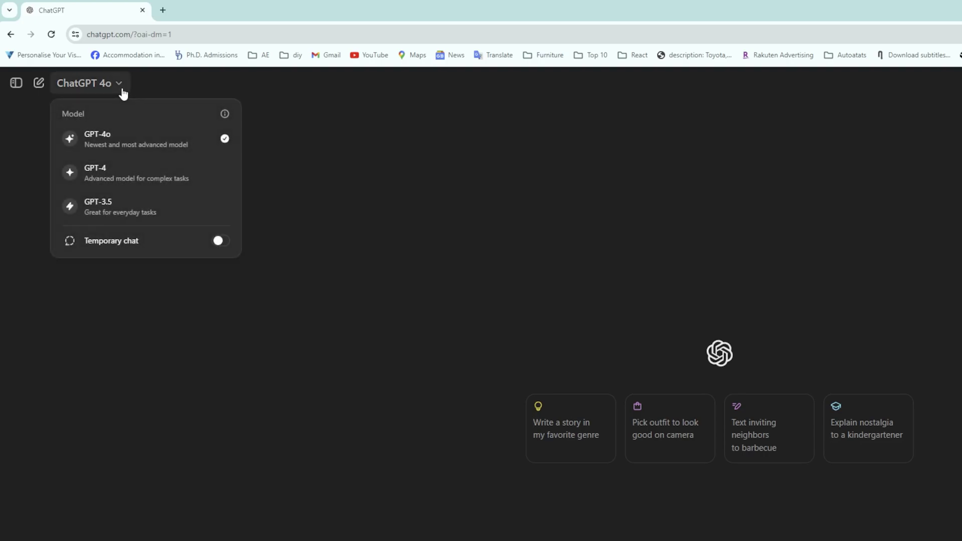
pyautogui.click(181, 205)
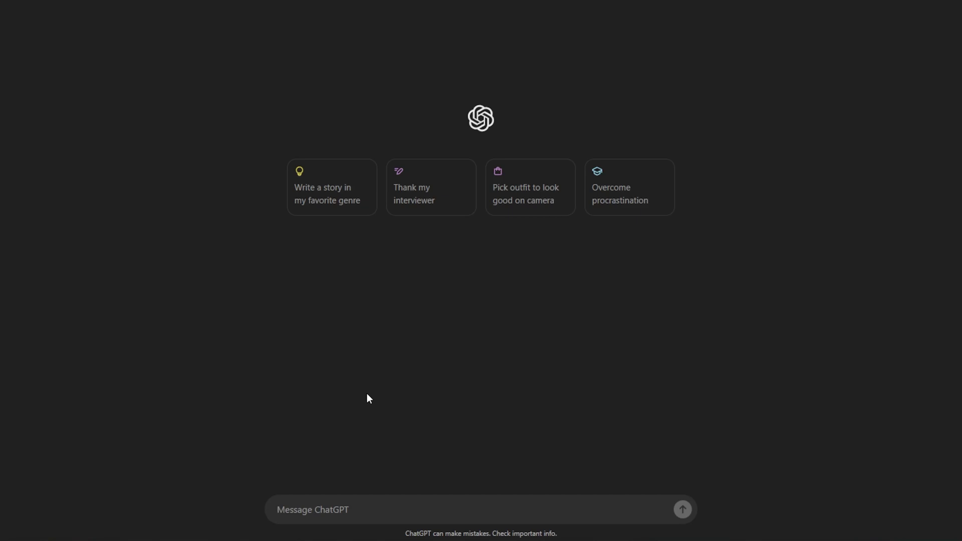
# Dictate a prompt requesting a 20–25 slide presentation on technology's impact on society, with introduction and conclusion
pyautogui.press('super+h')
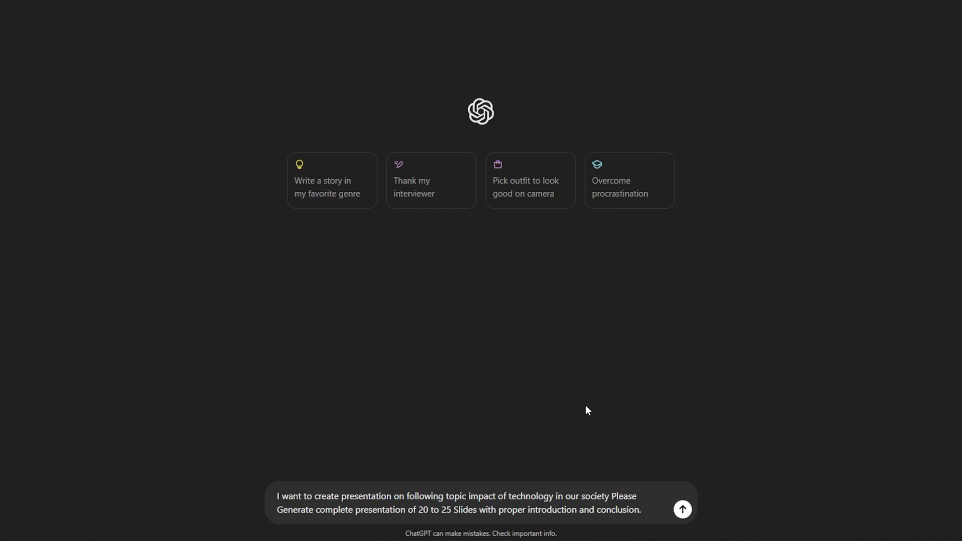
# Send the presentation request and review the 21-slide outline ChatGPT returns
pyautogui.click(682, 509)
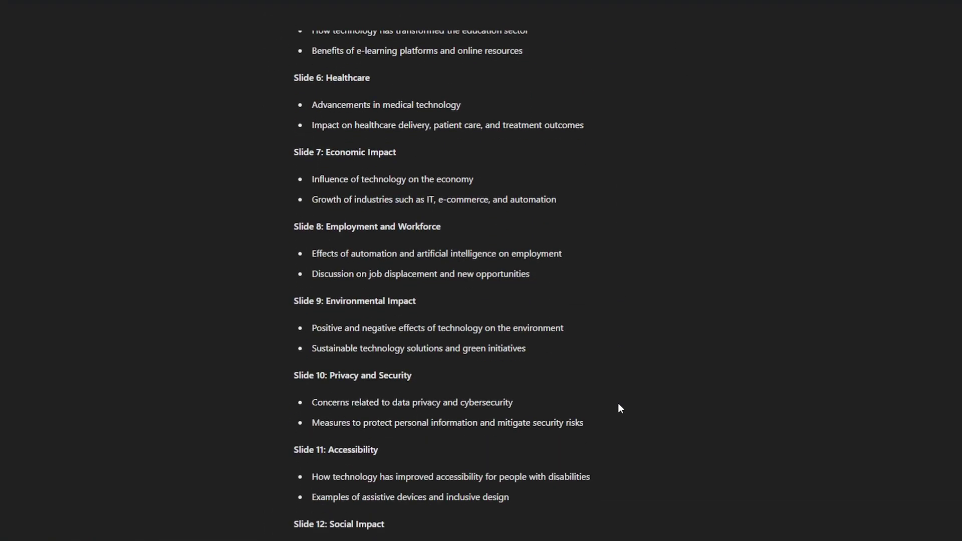
pyautogui.scroll(15, 565, 441)
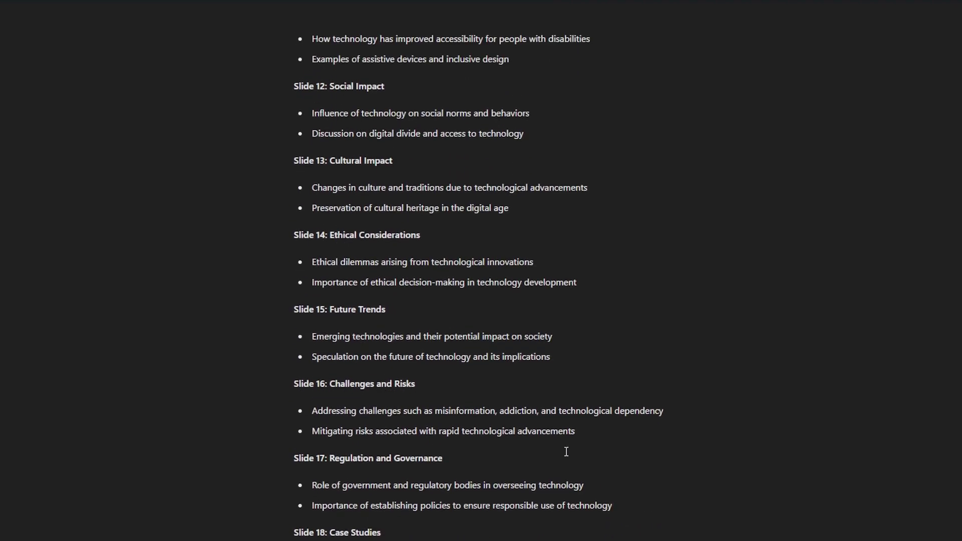
pyautogui.scroll(10, 573, 423)
pyautogui.scroll(-3, 292, 513)
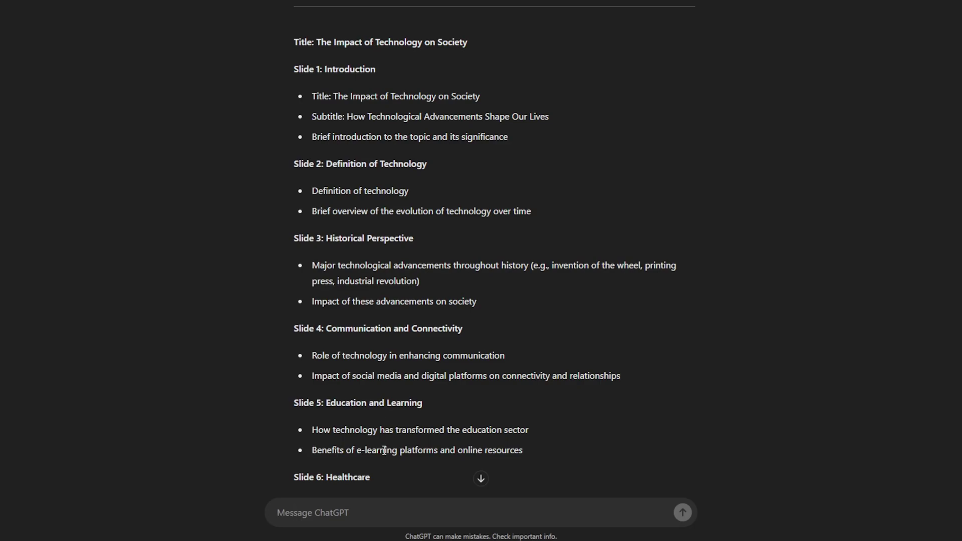
# Ask ChatGPT to generate the complete presentation by itself in ppt format
pyautogui.write('Can you generate the complete')
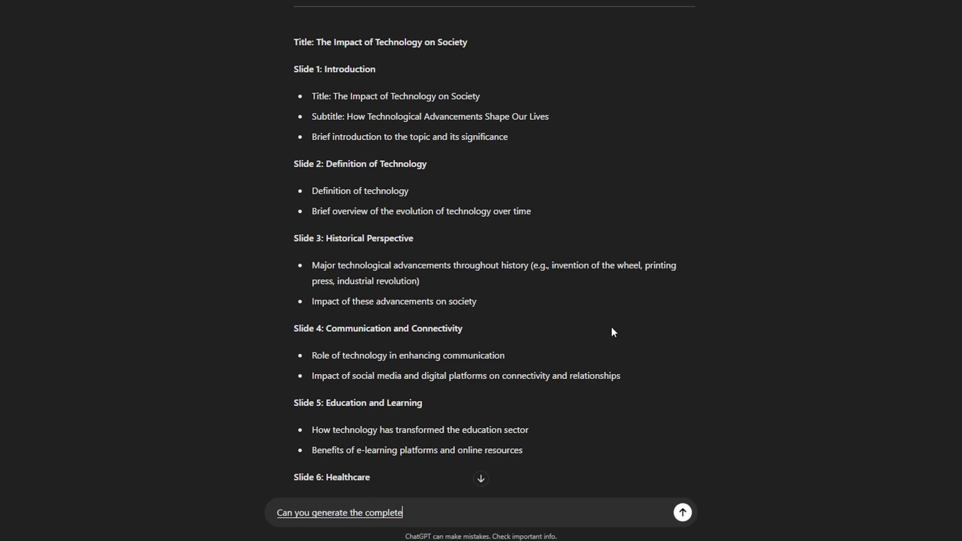
pyautogui.write(' presentation by yourself in ppt format')
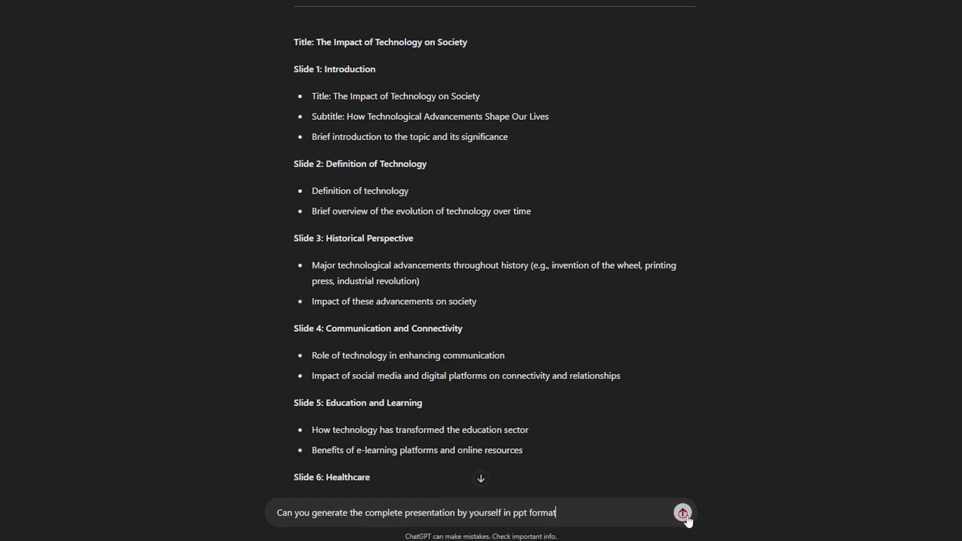
pyautogui.click(684, 513)
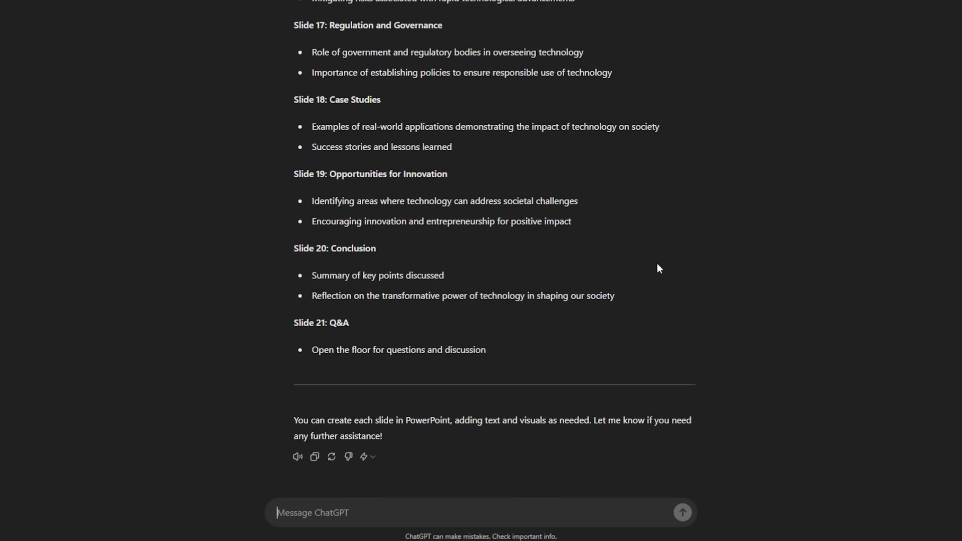
pyautogui.scroll(20, 431, 200)
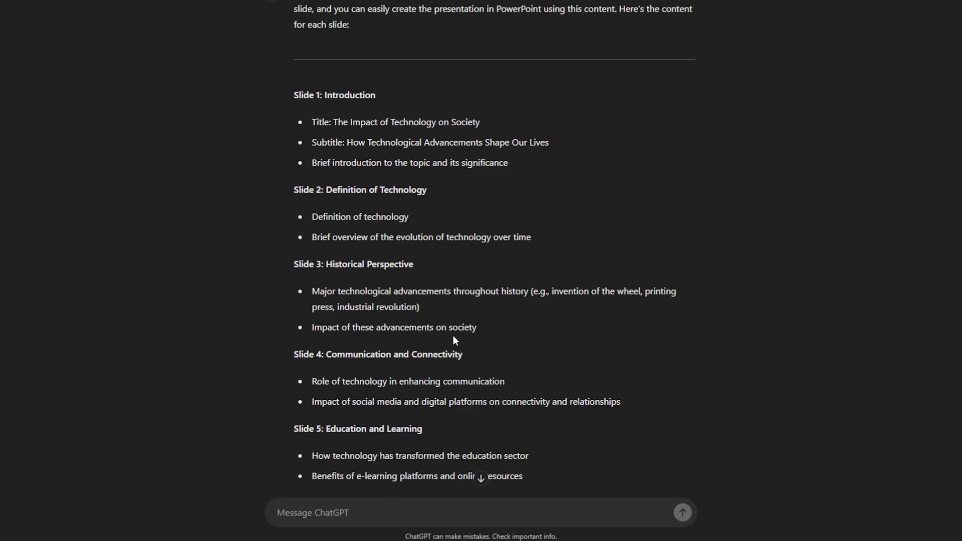
# Ask ChatGPT to remove slide numbers and add short descriptions under each heading
pyautogui.write('Please remove slide')
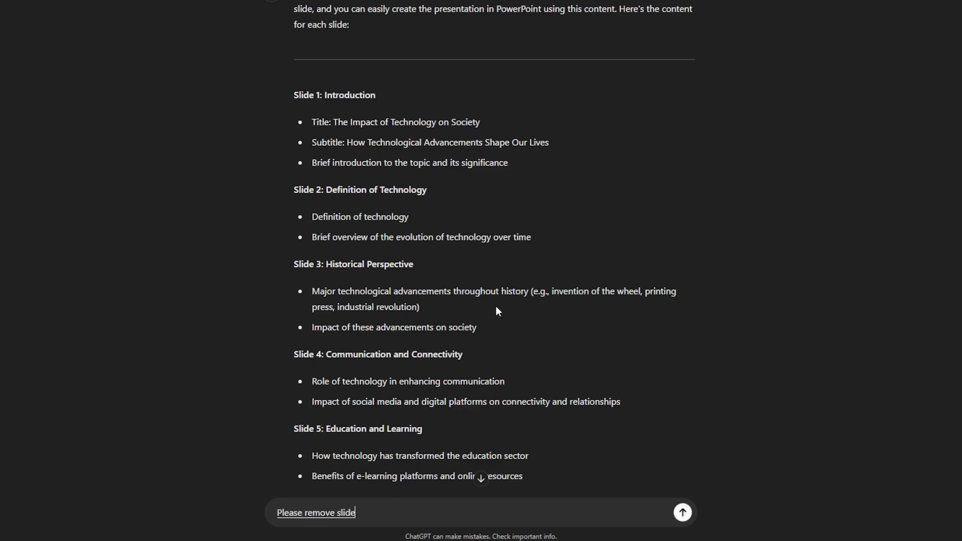
pyautogui.write(' number from the slide')
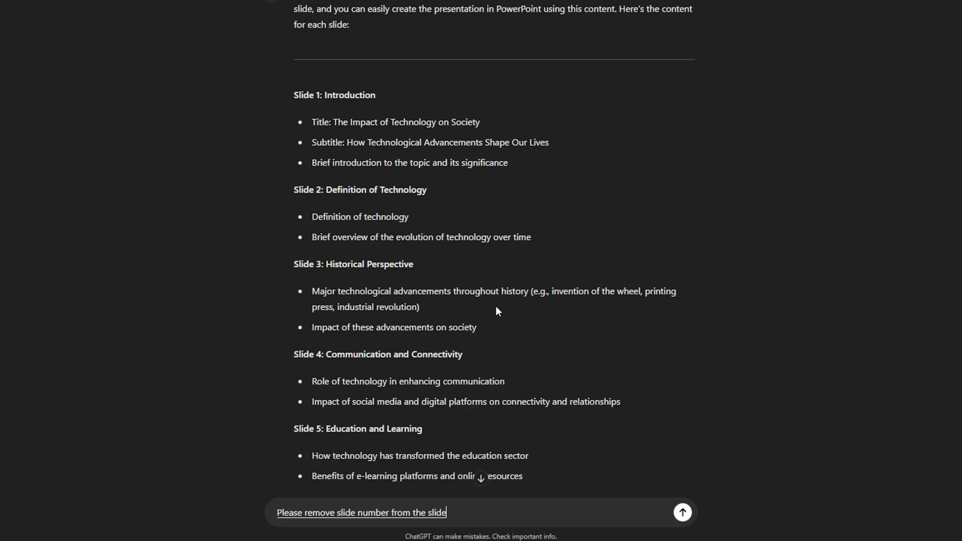
pyautogui.write('. For example, I do not need slide')
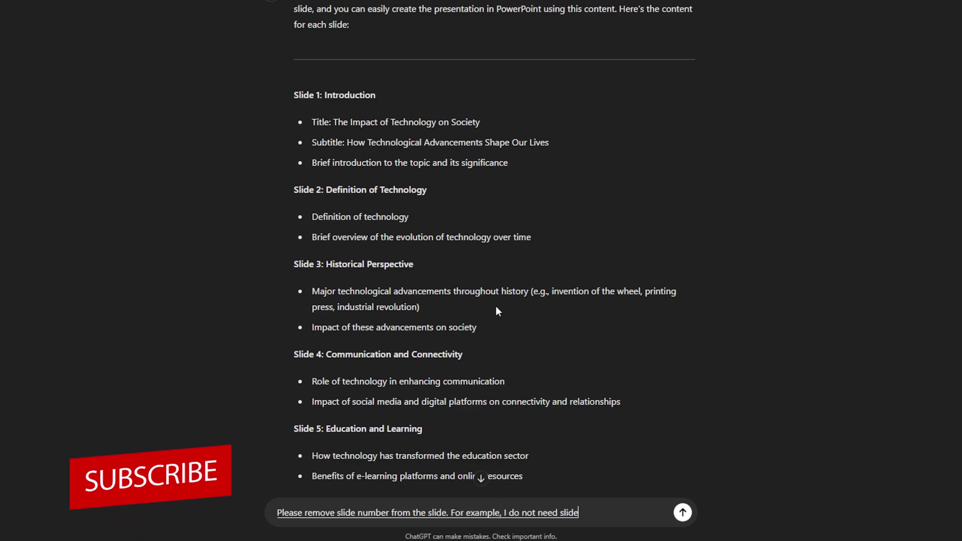
pyautogui.write(' one, slide 2 text written')
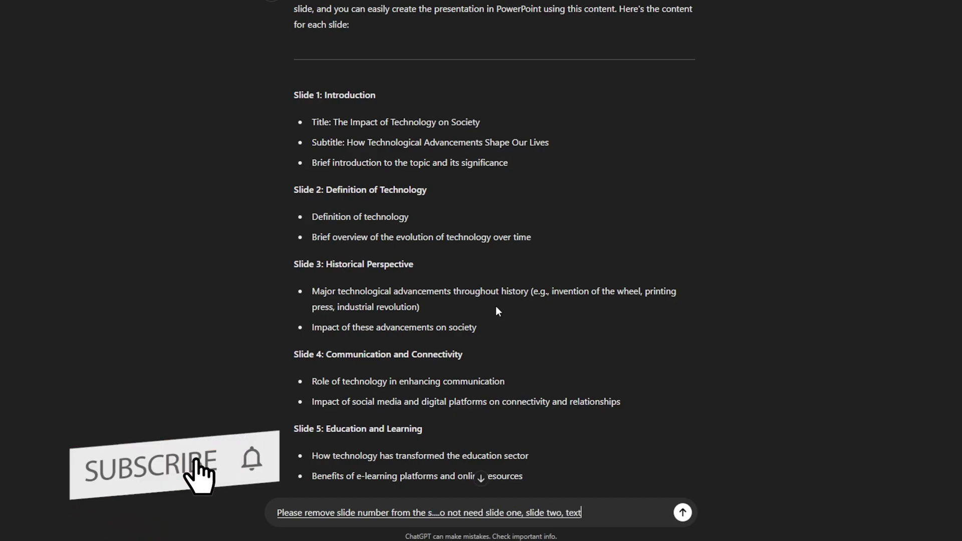
pyautogui.write(' on heading')
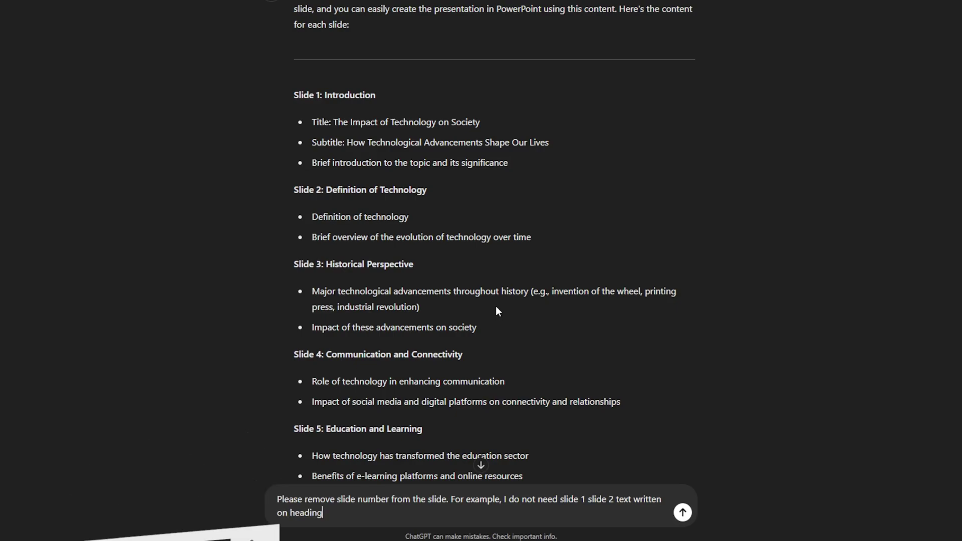
pyautogui.write(' Also, I would like you to add.')
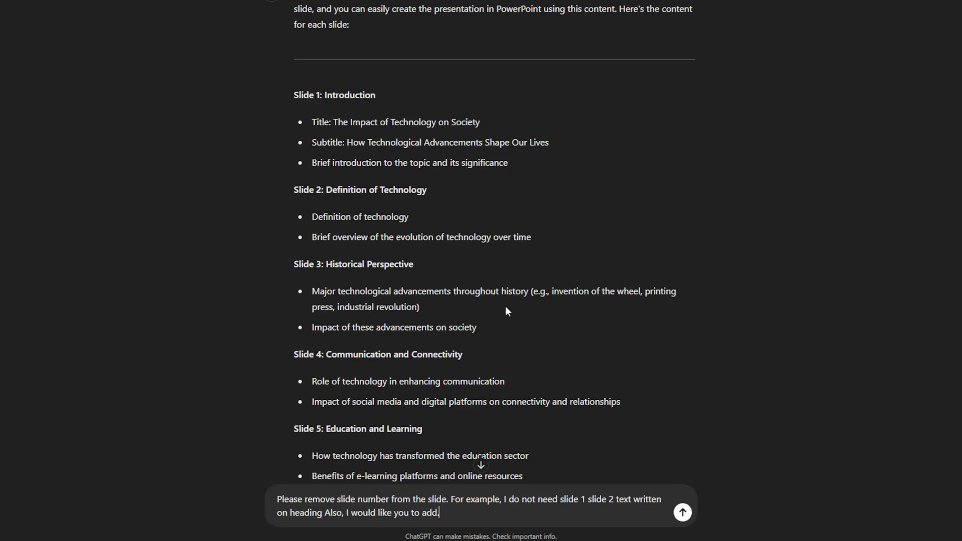
pyautogui.write(' Little description on')
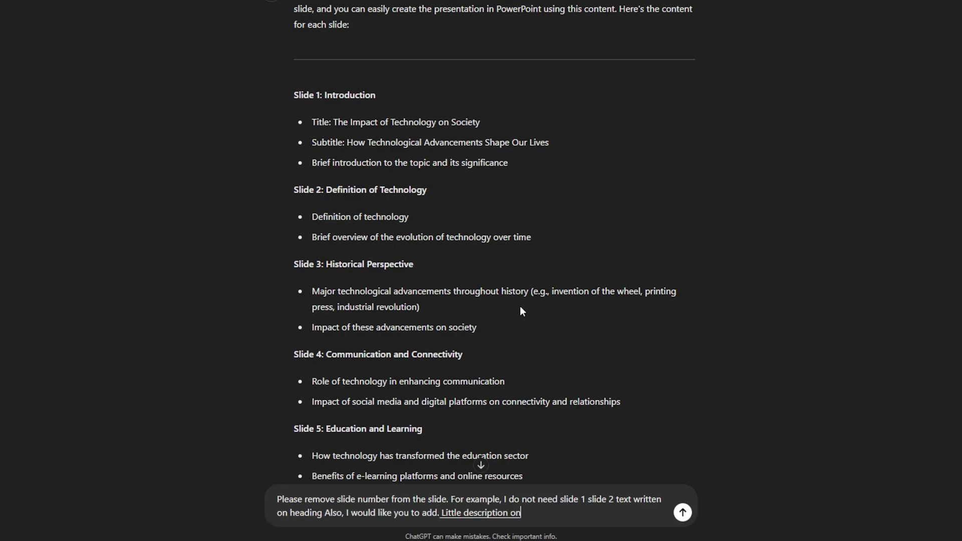
pyautogui.write(' the sub headings that we have created')
pyautogui.press('Return')
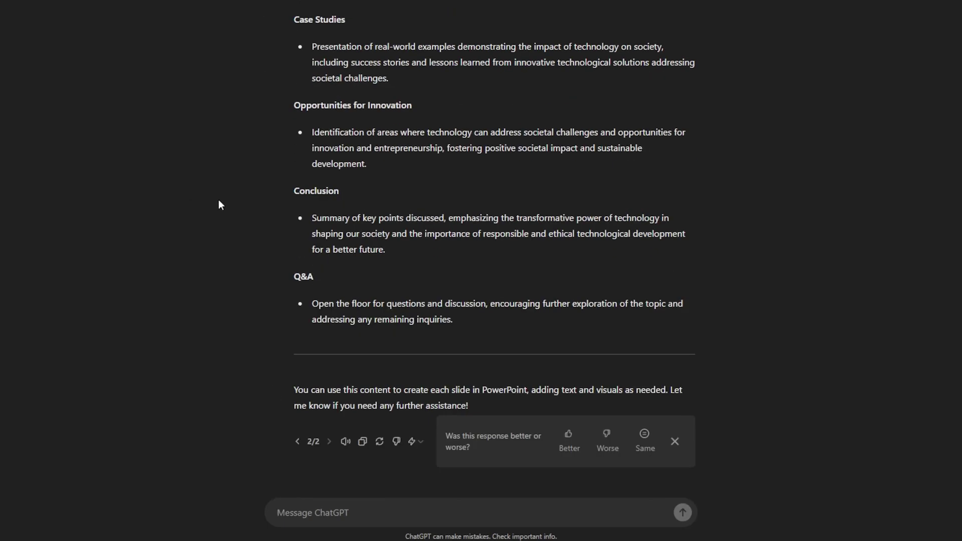
pyautogui.scroll(8, 218, 199)
pyautogui.scroll(15, 218, 199)
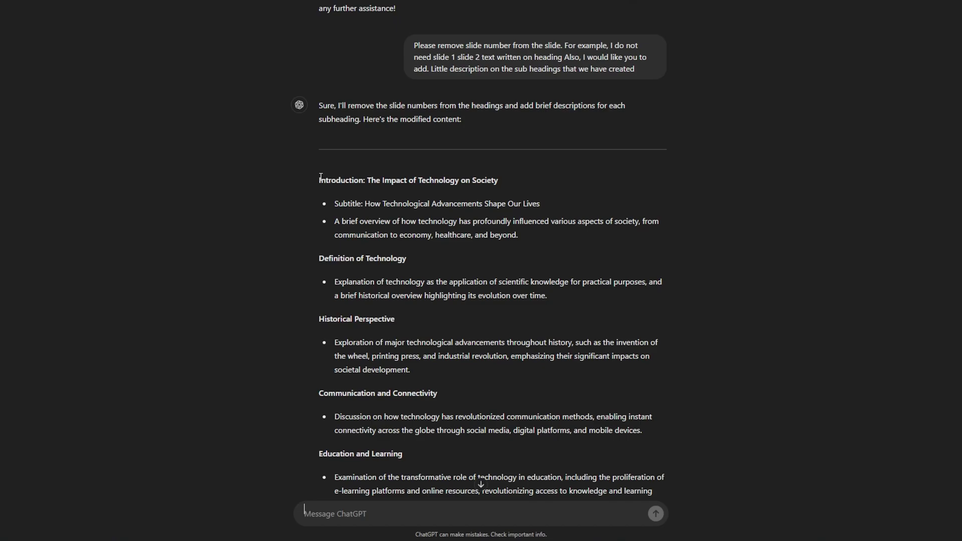
# Select the revised outline from Introduction through the Q&A section for copying
pyautogui.moveTo(317, 176); pyautogui.dragTo(463, 374)
pyautogui.scroll(-8, 449, 311)
pyautogui.scroll(-18, 457, 345)
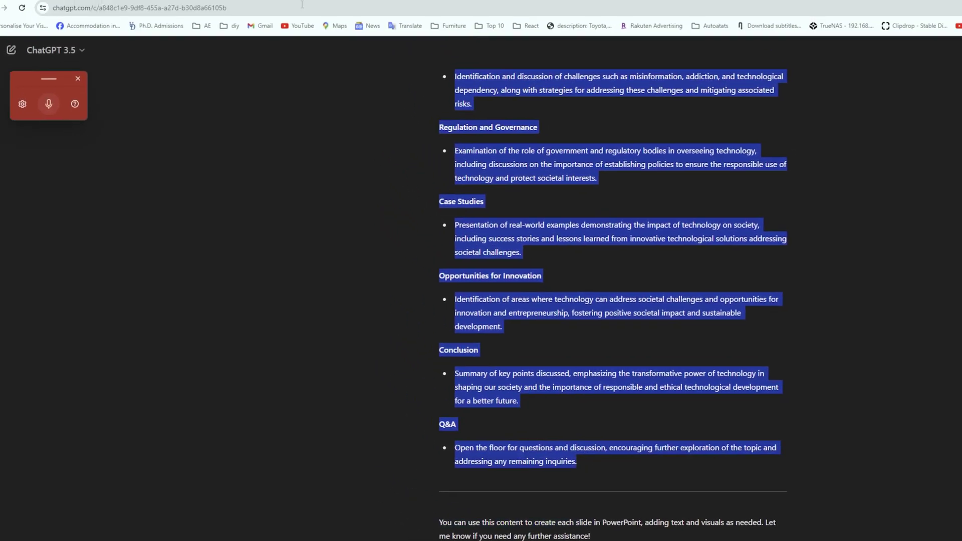
pyautogui.hotkey('ctrl', 't')
# Go to office.com in the new tab and close the voice typing panel
pyautogui.write('off')
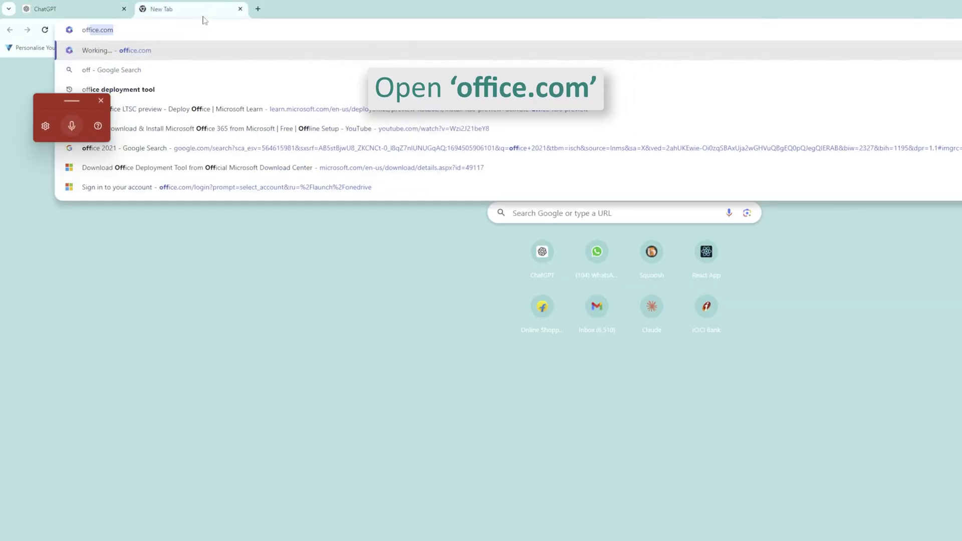
pyautogui.press('Return')
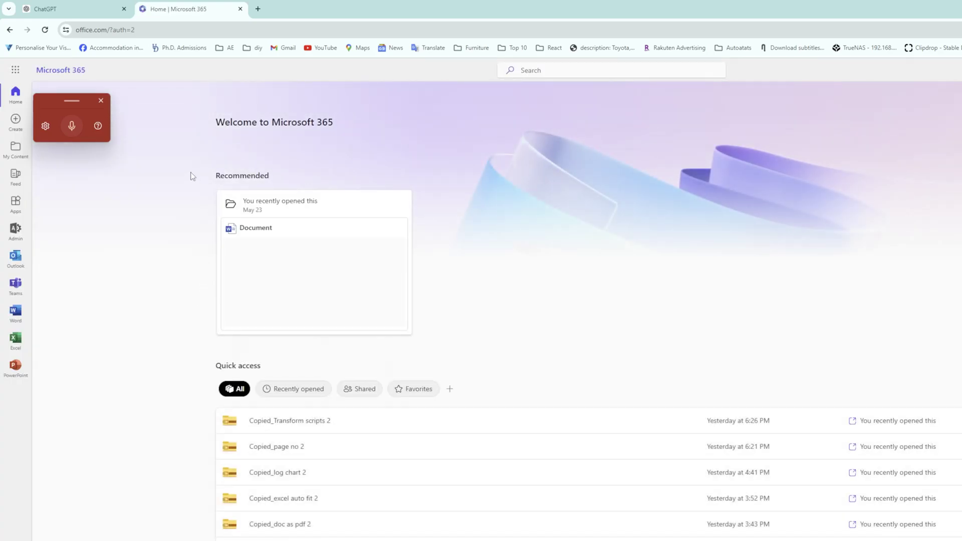
pyautogui.click(101, 101)
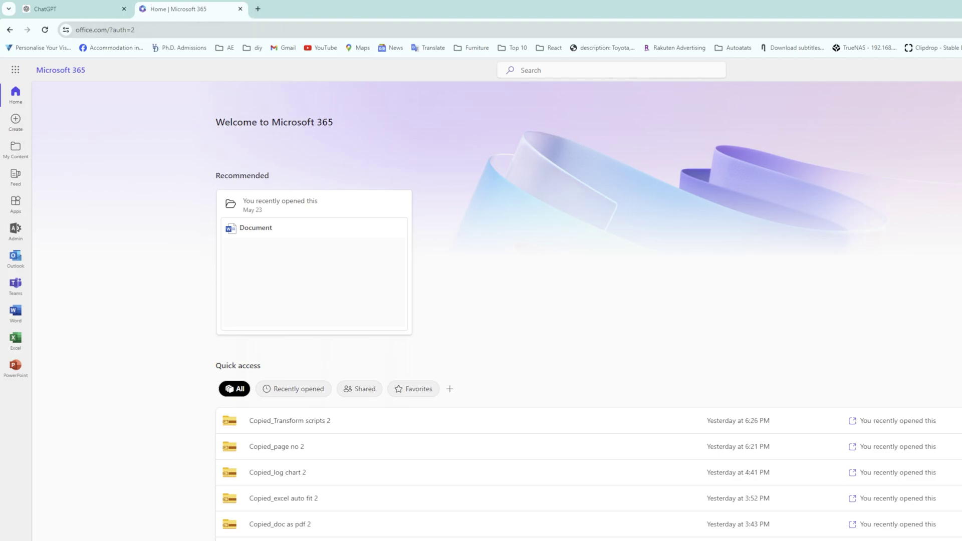
# Load office.com in a private browsing window and sign in to Microsoft 365
pyautogui.hotkey('ctrl', 'shift', 'n')
pyautogui.write('office.com')
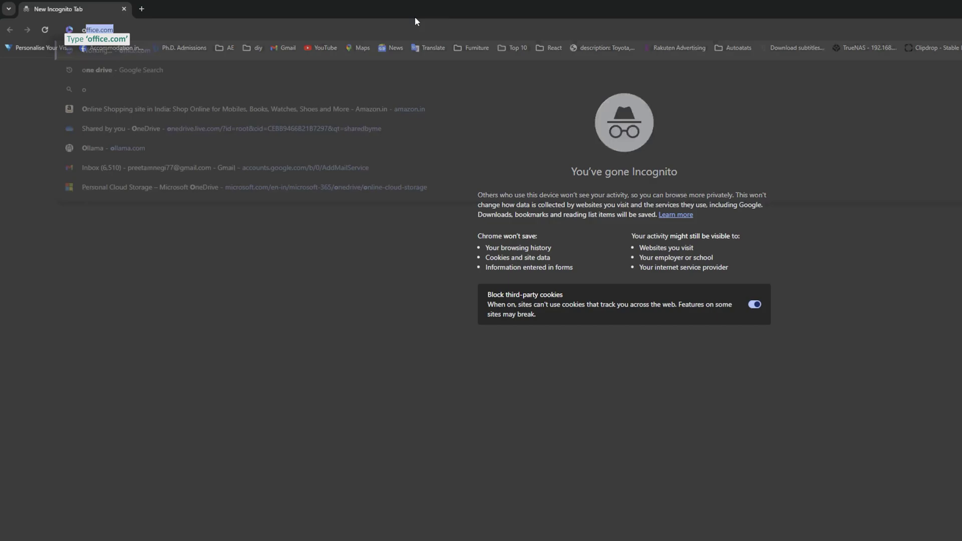
pyautogui.press('Return')
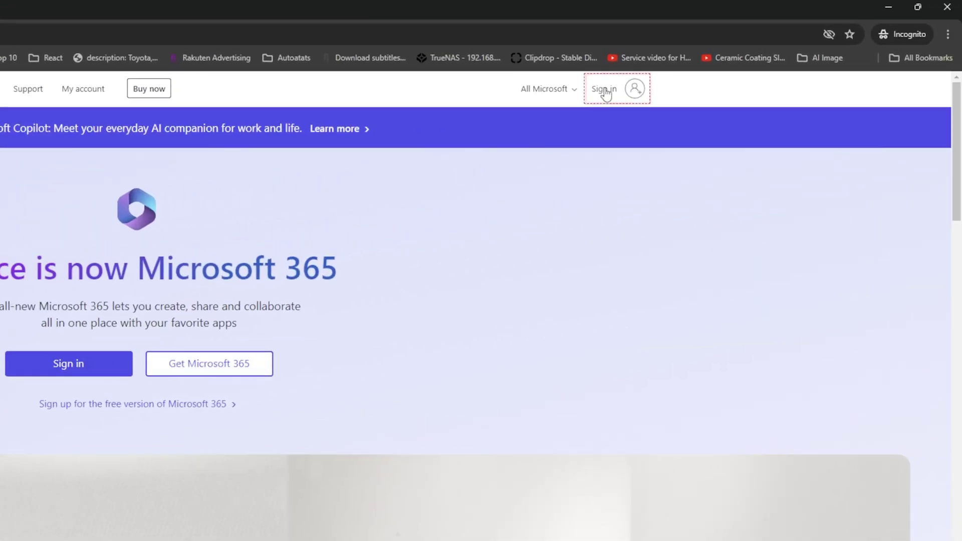
pyautogui.click(604, 90)
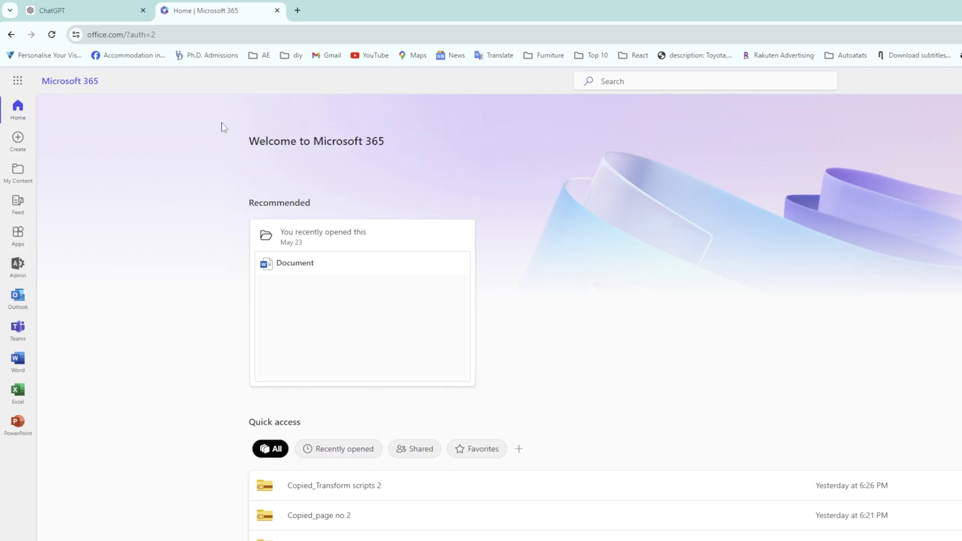
# Create a blank Word document and paste the ChatGPT outline into it
pyautogui.click(18, 138)
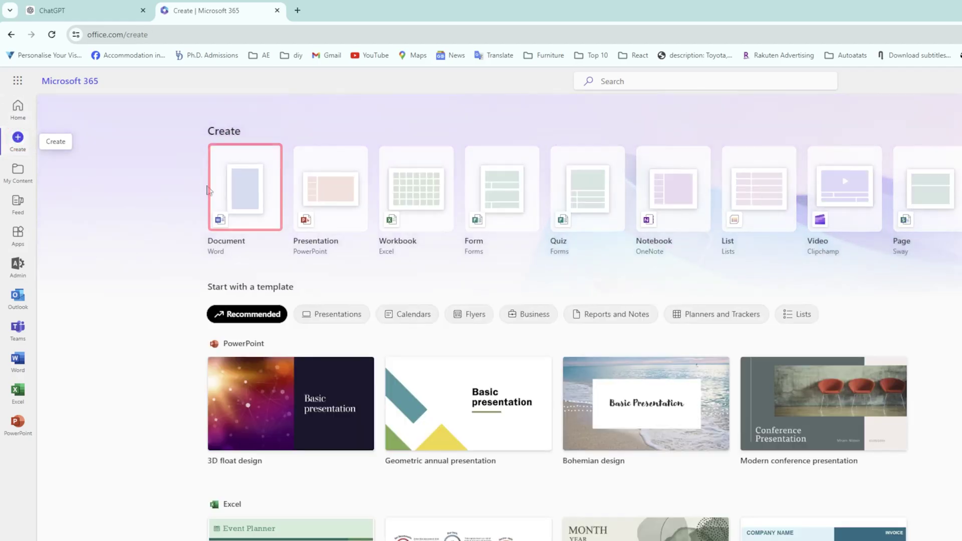
pyautogui.click(243, 199)
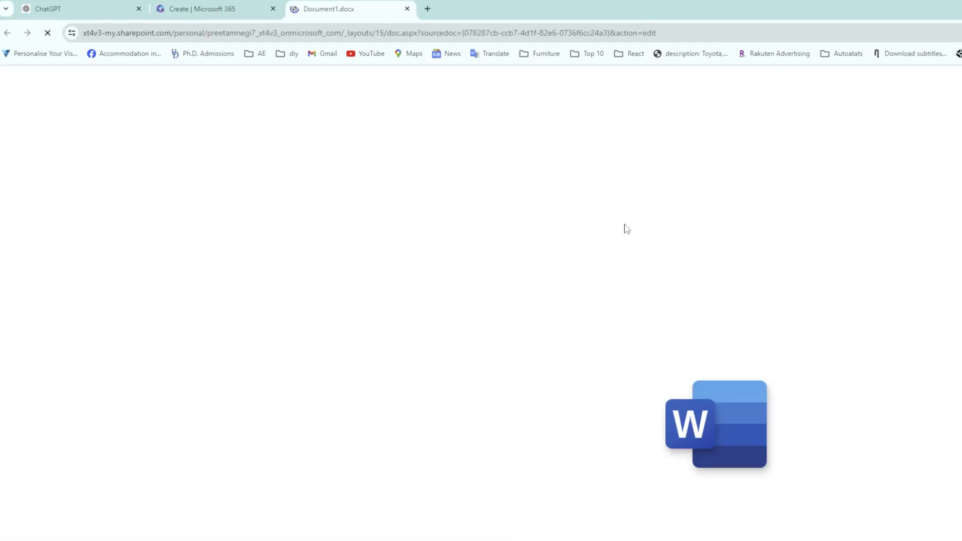
pyautogui.hotkey('ctrl', 'v')
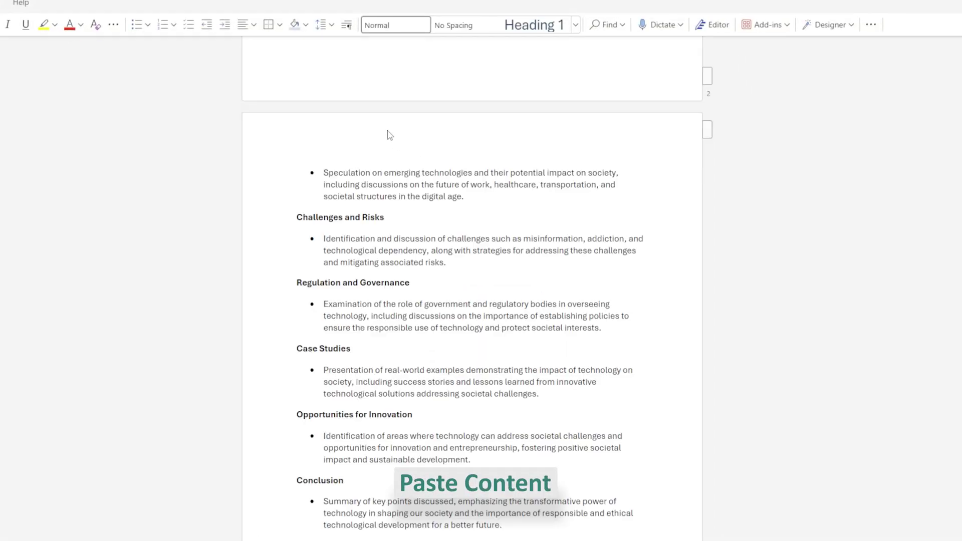
pyautogui.scroll(20, 390, 134)
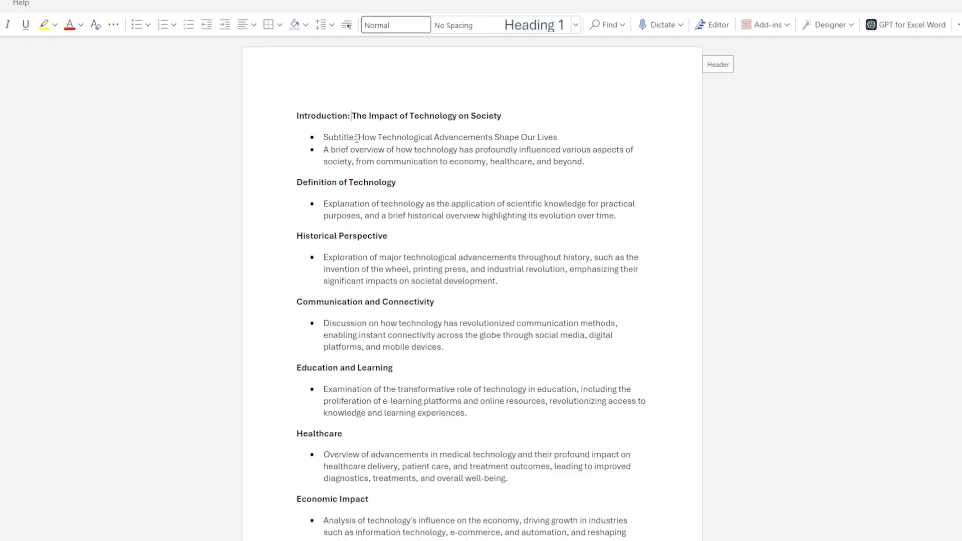
# Delete the 'Subtitle:' label and bring up the document's Export options
pyautogui.moveTo(356, 138); pyautogui.dragTo(323, 139)
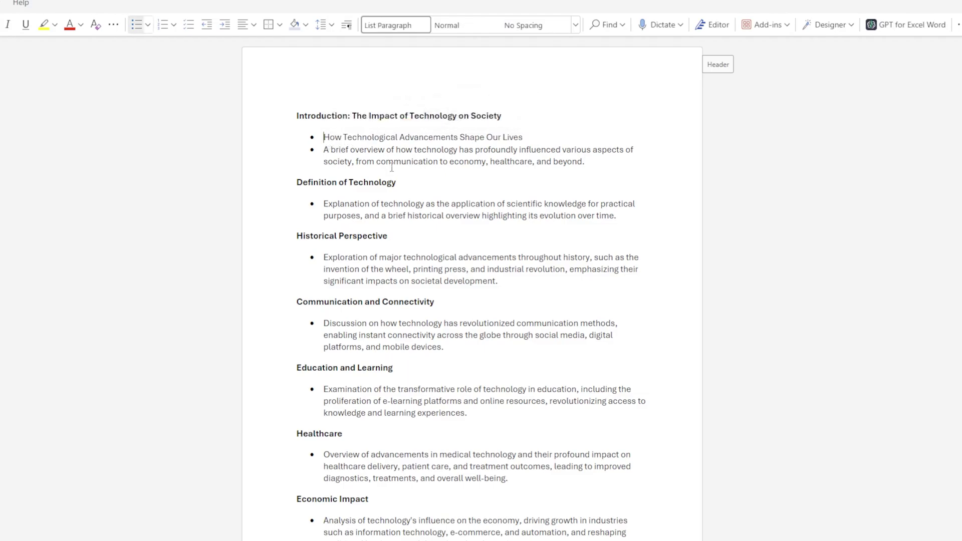
pyautogui.click(466, 181)
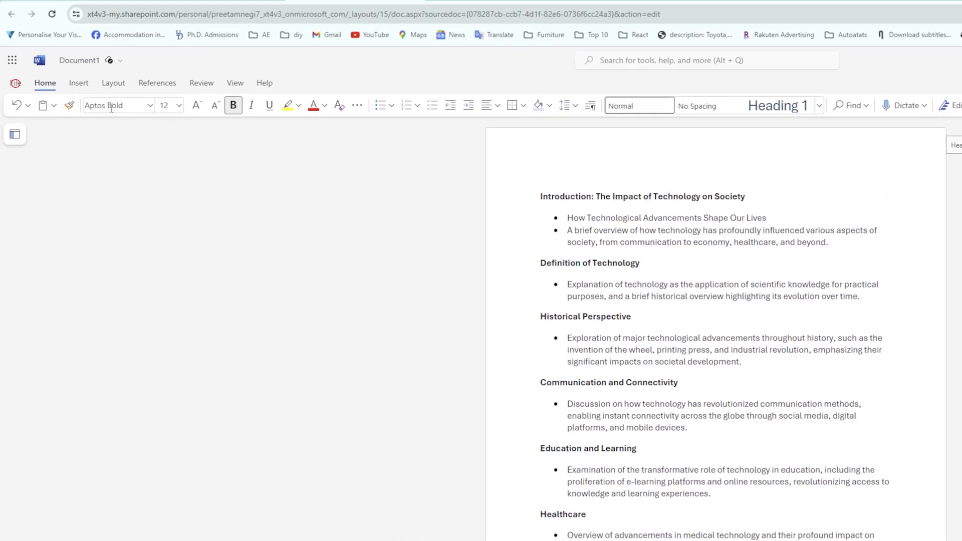
pyautogui.click(15, 82)
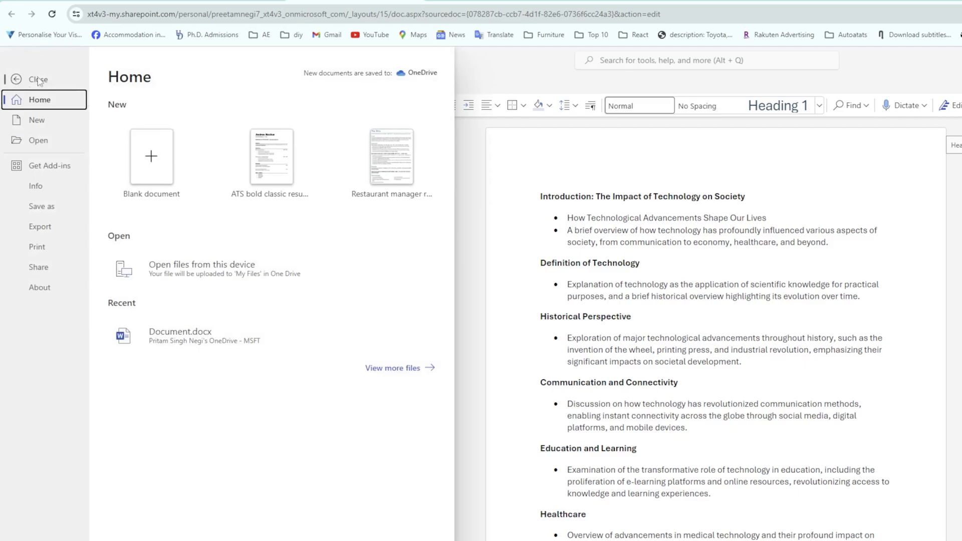
pyautogui.click(56, 229)
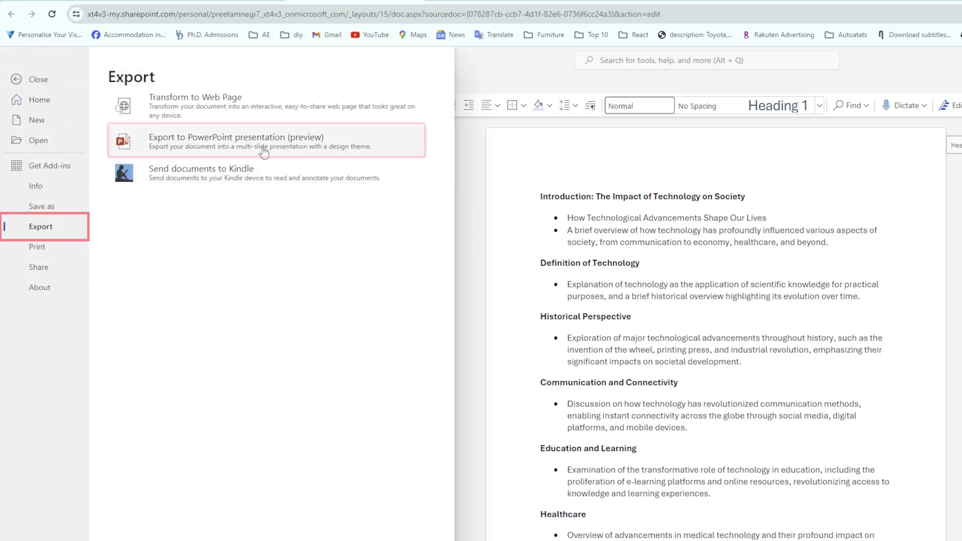
# Export the document to PowerPoint using the pink-and-purple radiating design theme
pyautogui.click(237, 149)
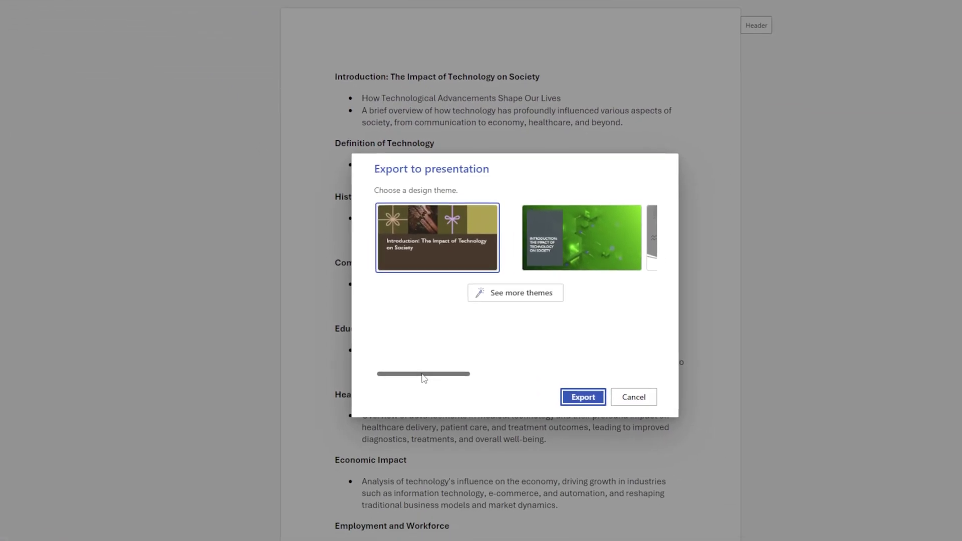
pyautogui.moveTo(617, 494); pyautogui.dragTo(760, 483)
pyautogui.moveTo(566, 370); pyautogui.dragTo(440, 210)
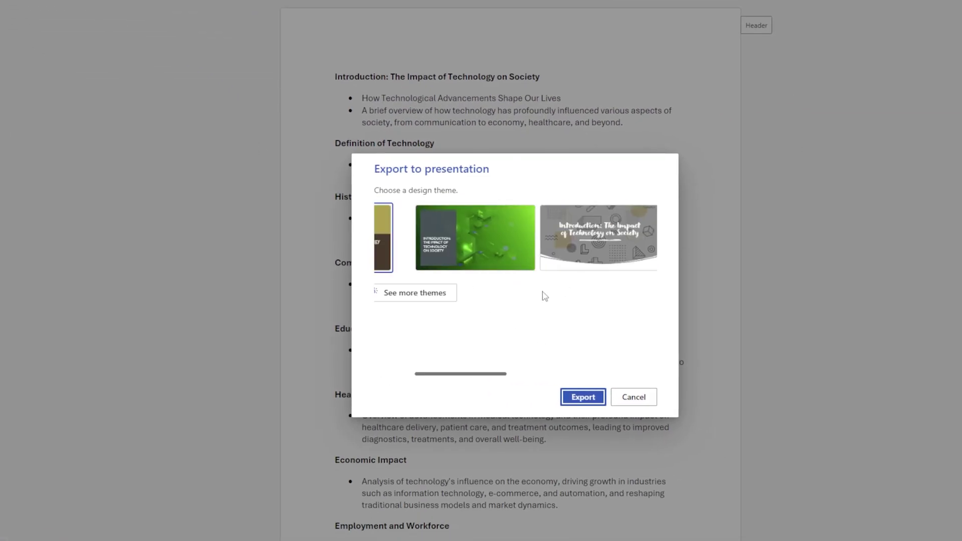
pyautogui.moveTo(472, 379); pyautogui.dragTo(635, 359)
pyautogui.click(461, 273)
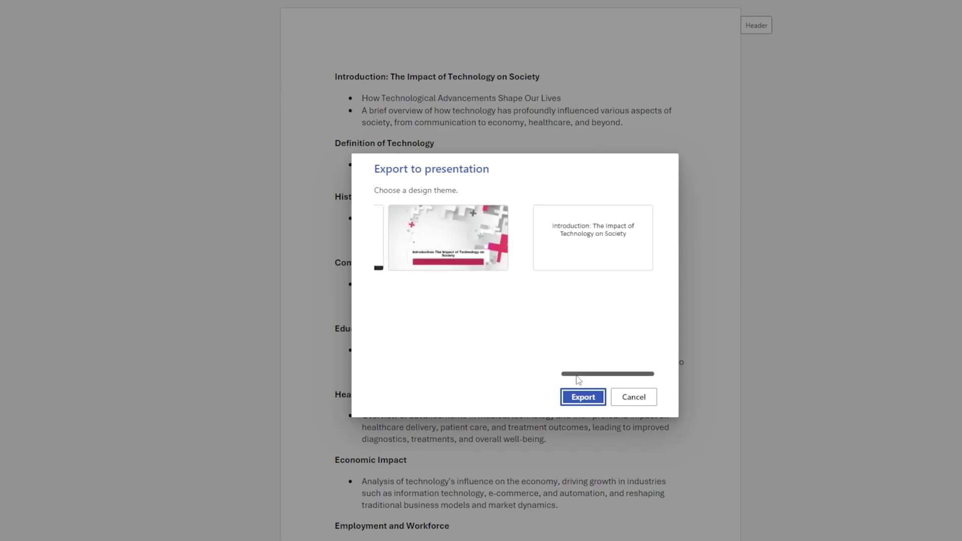
pyautogui.moveTo(576, 375); pyautogui.dragTo(381, 269)
pyautogui.click(527, 300)
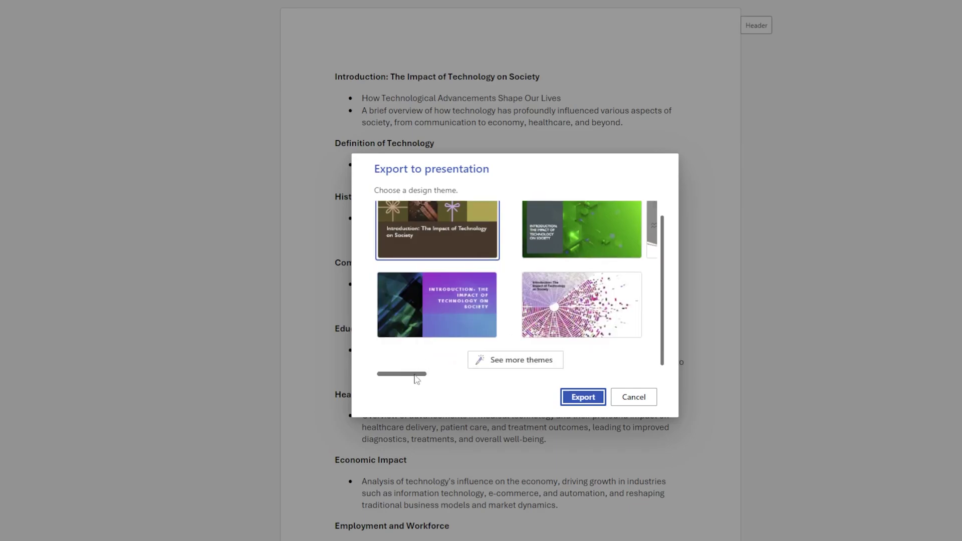
pyautogui.moveTo(414, 374)
pyautogui.mouseDown()
pyautogui.moveTo(579, 373)
pyautogui.moveTo(425, 371)
pyautogui.mouseUp()
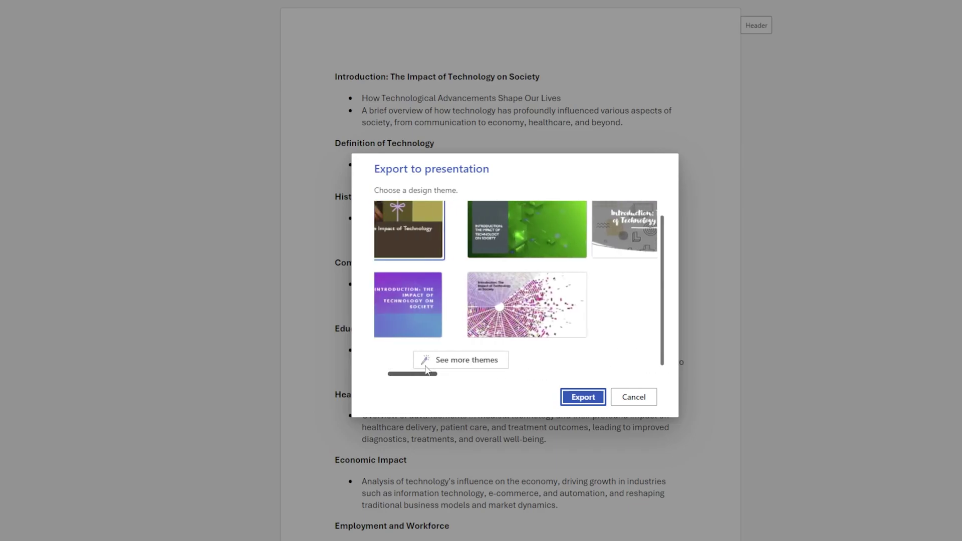
pyautogui.click(497, 314)
pyautogui.click(593, 397)
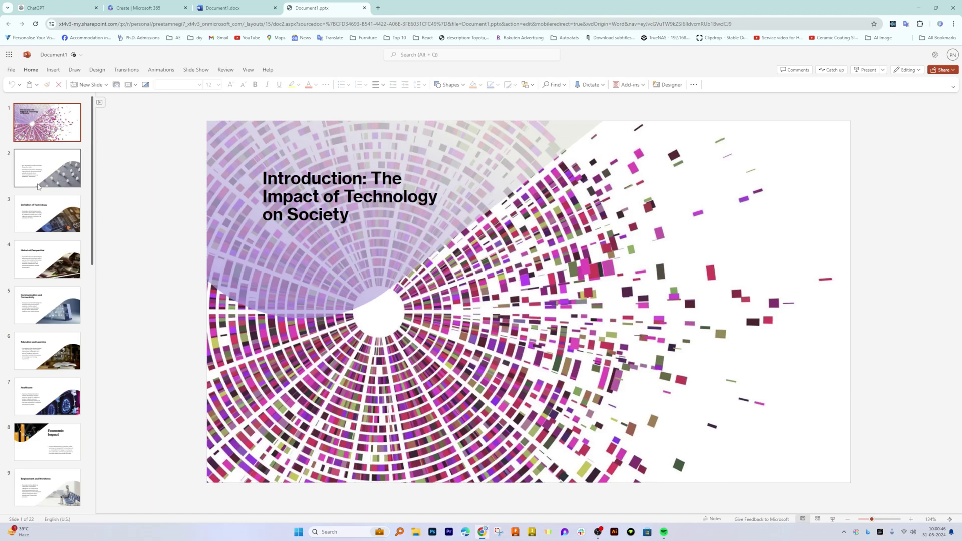
# Review the exported slides, then select 'transformative role of technology' on the Education and Learning slide
pyautogui.click(38, 187)
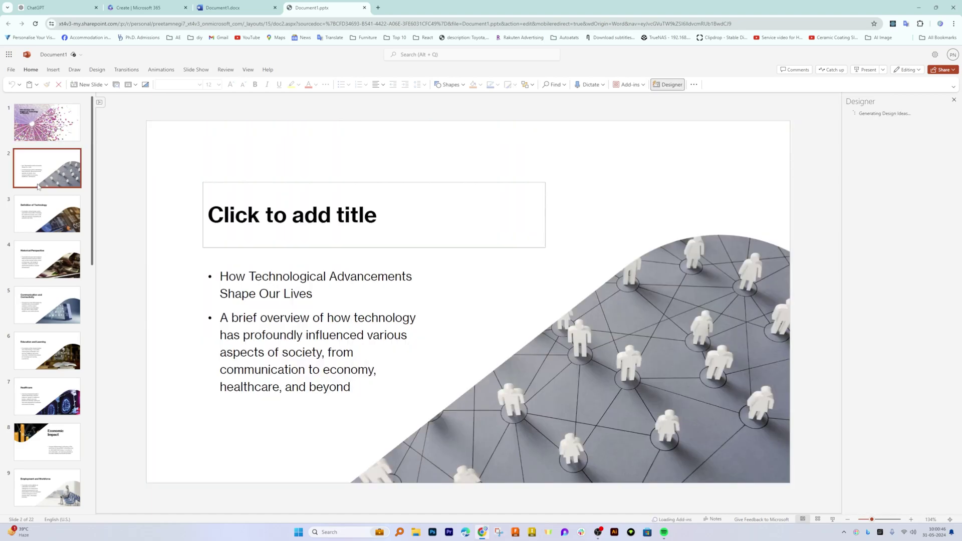
pyautogui.click(67, 212)
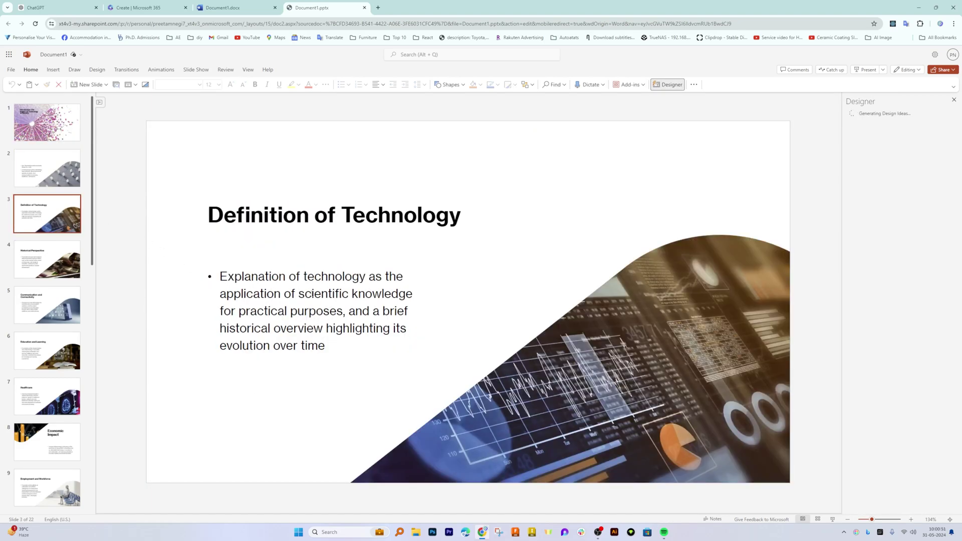
pyautogui.click(48, 301)
pyautogui.click(70, 393)
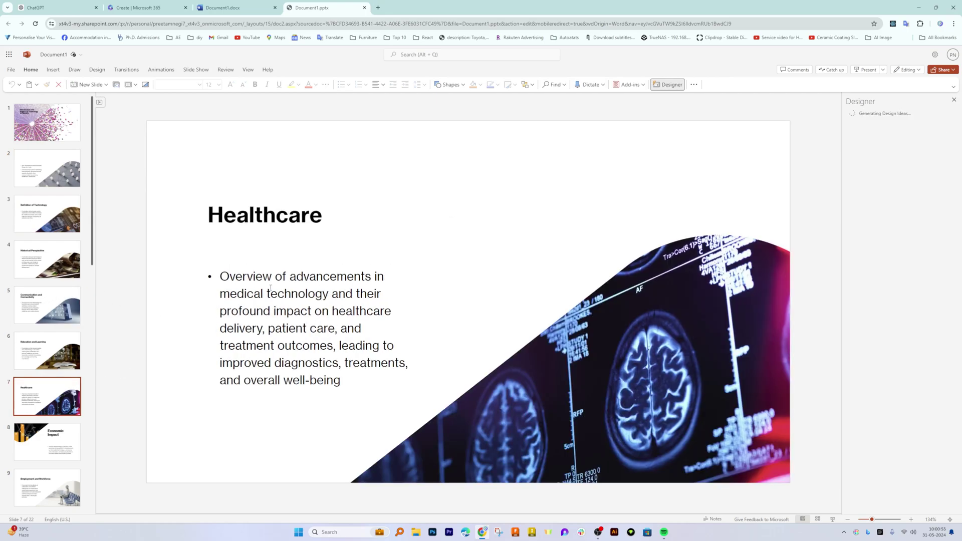
pyautogui.click(41, 344)
pyautogui.moveTo(320, 275); pyautogui.dragTo(322, 296)
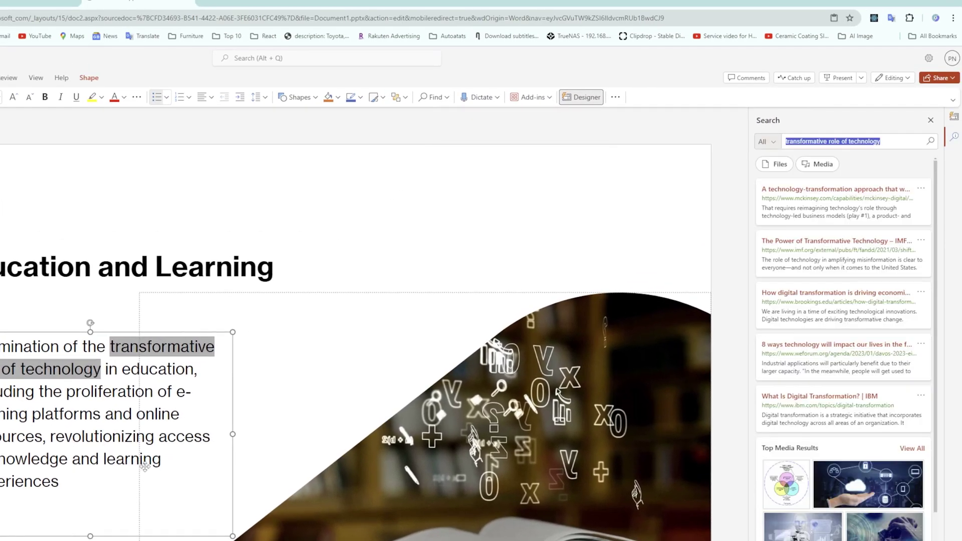
# Show image results, then insert and delete the cloud network and Digital Transformation pictures
pyautogui.click(818, 164)
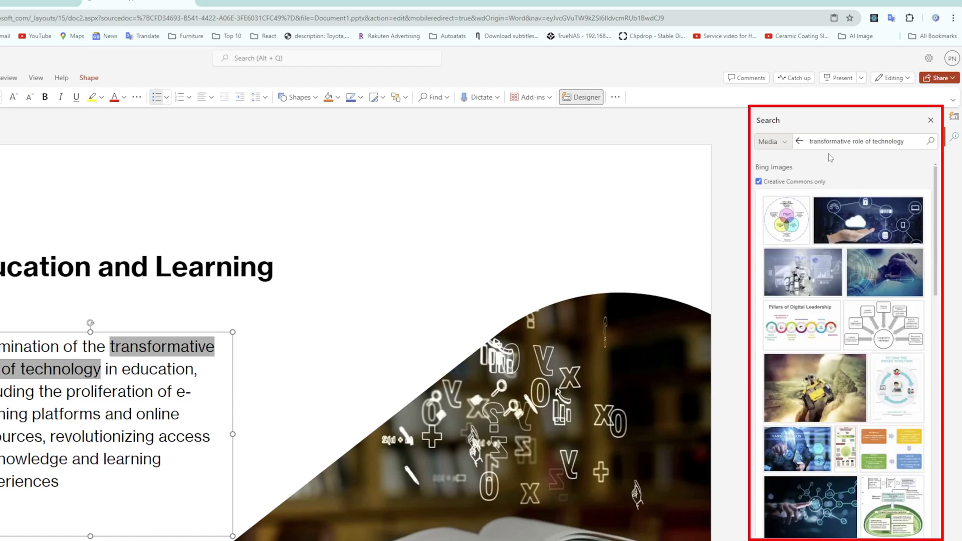
pyautogui.click(873, 228)
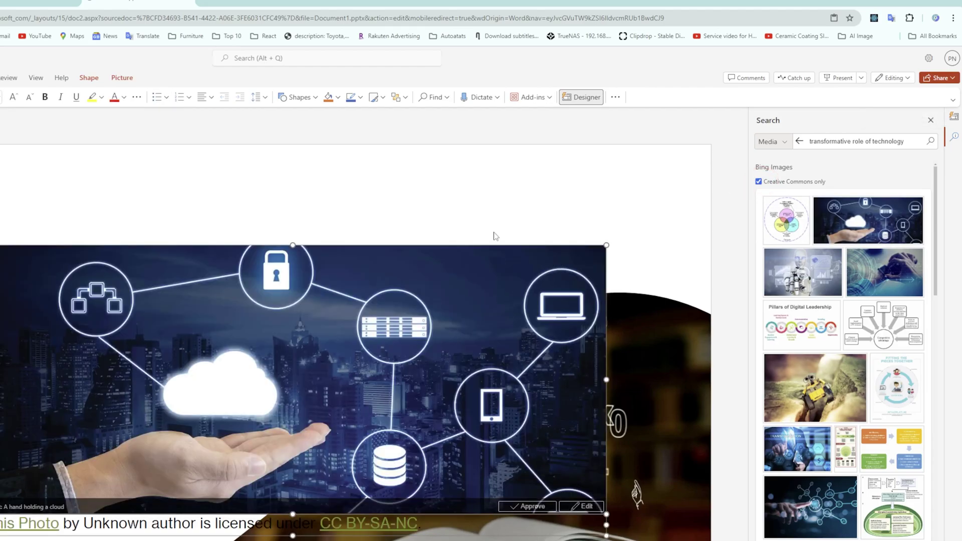
pyautogui.press('Delete')
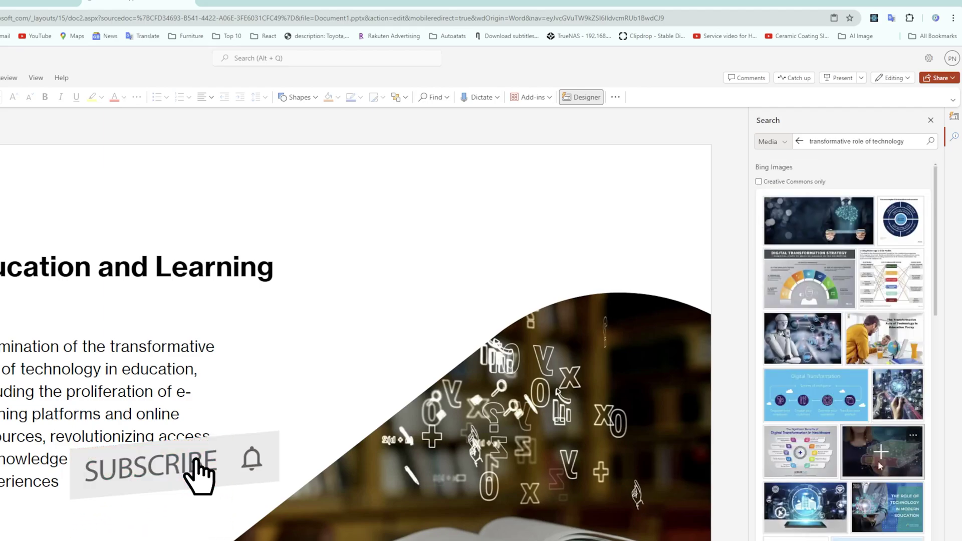
pyautogui.click(812, 395)
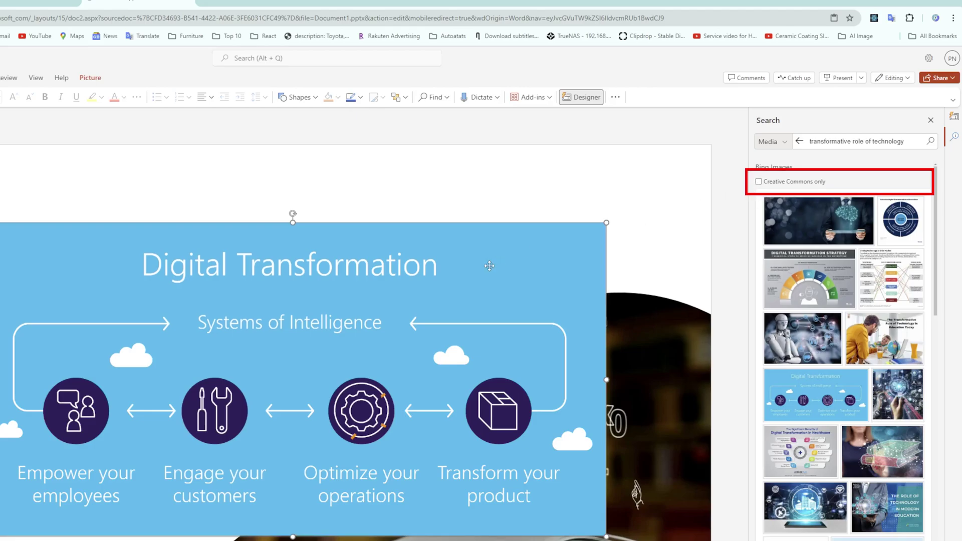
pyautogui.press('Delete')
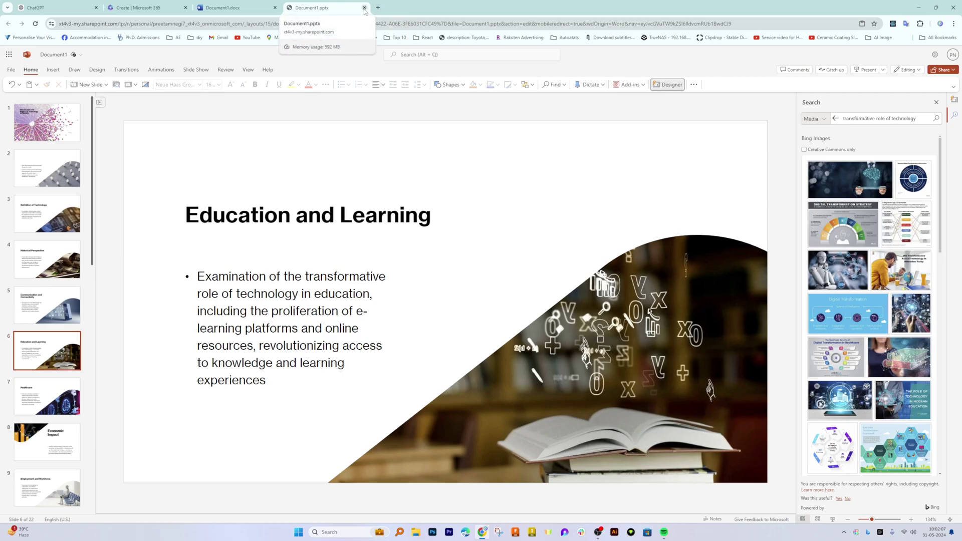
# Apply a Designer idea placing a books photo beside the Education and Learning slide text
pyautogui.click(281, 285)
pyautogui.moveTo(309, 276); pyautogui.dragTo(198, 276)
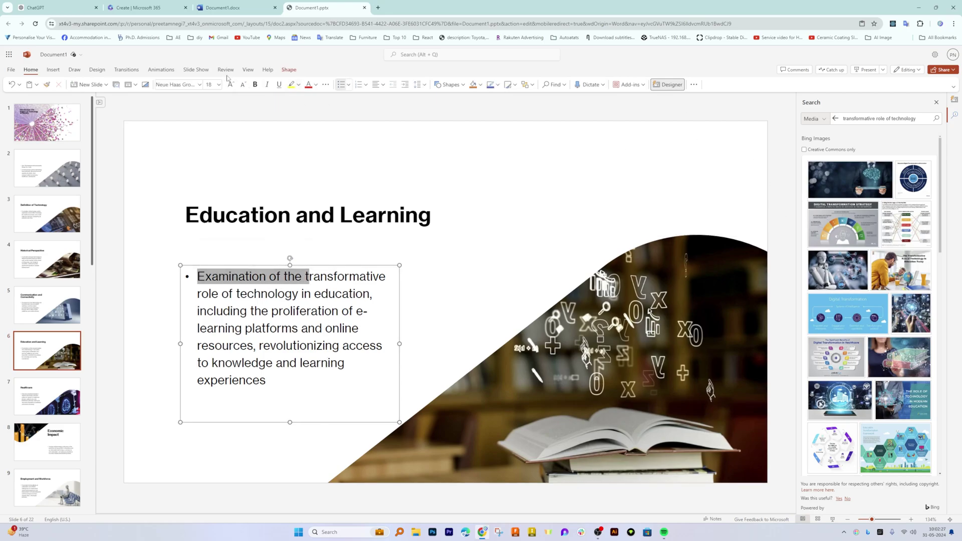
pyautogui.click(97, 69)
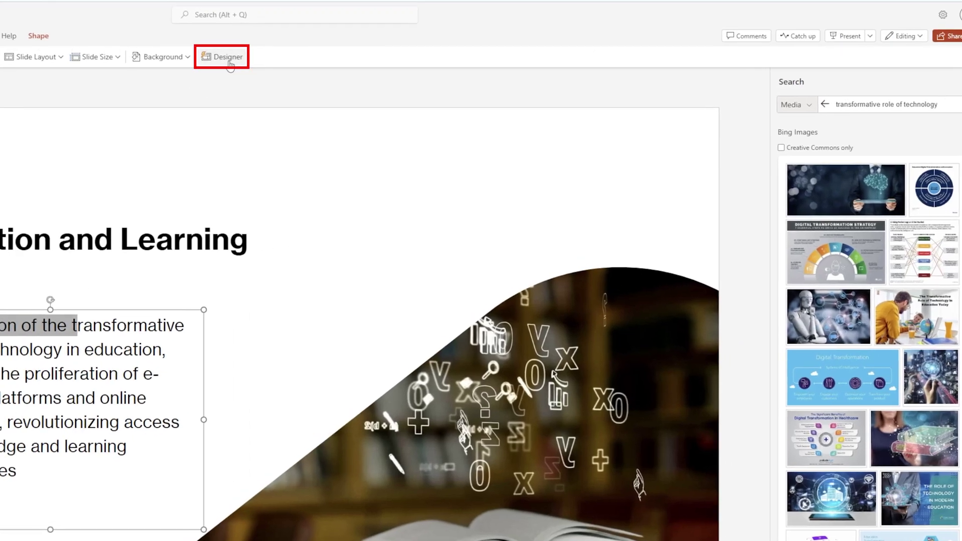
pyautogui.click(228, 58)
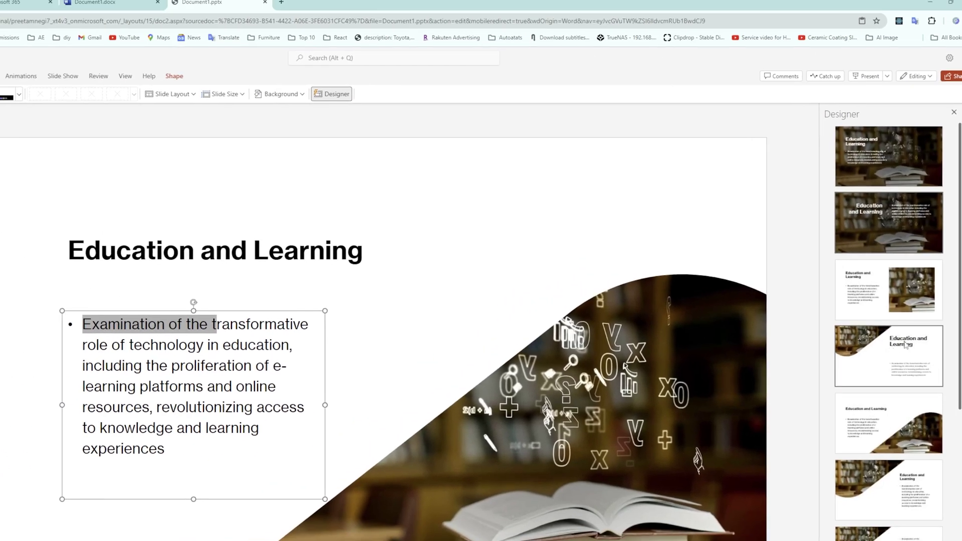
pyautogui.click(874, 357)
pyautogui.scroll(-2, 877, 404)
pyautogui.click(892, 403)
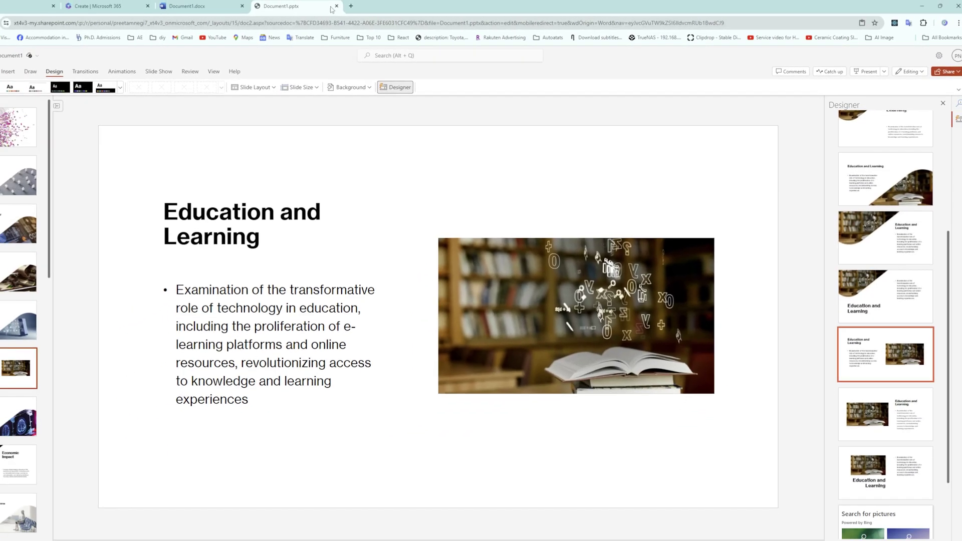
# Close the web presentation, Word document and Microsoft 365 browser tabs
pyautogui.middleClick(229, 6)
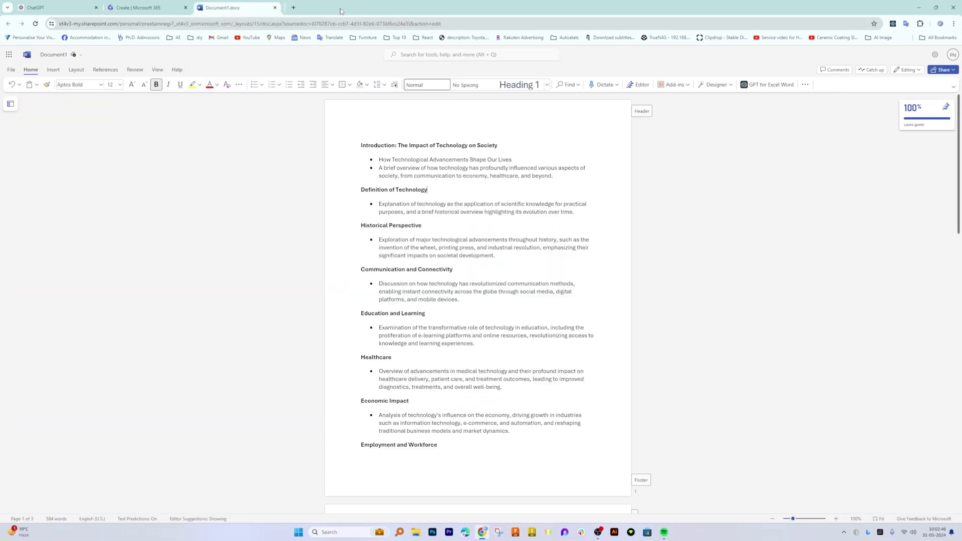
pyautogui.click(275, 8)
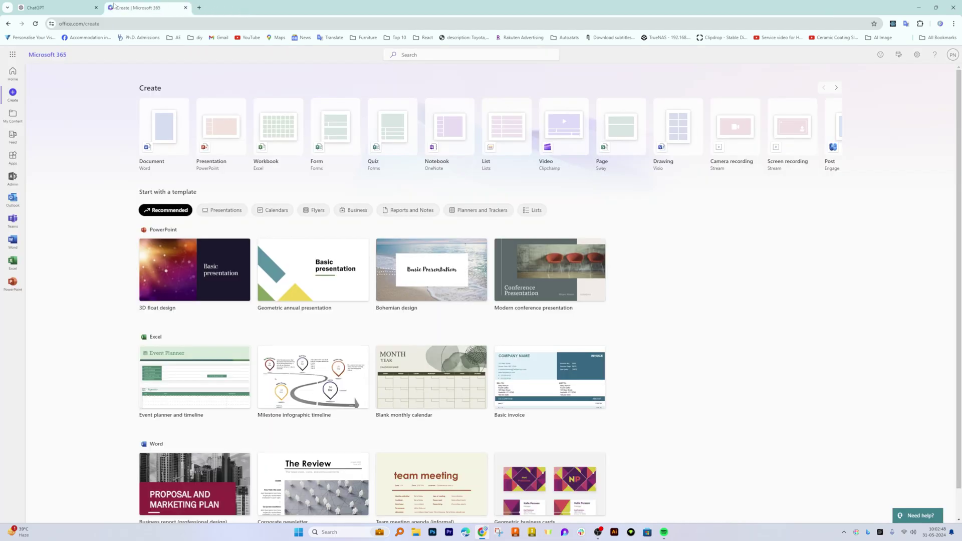
pyautogui.click(186, 8)
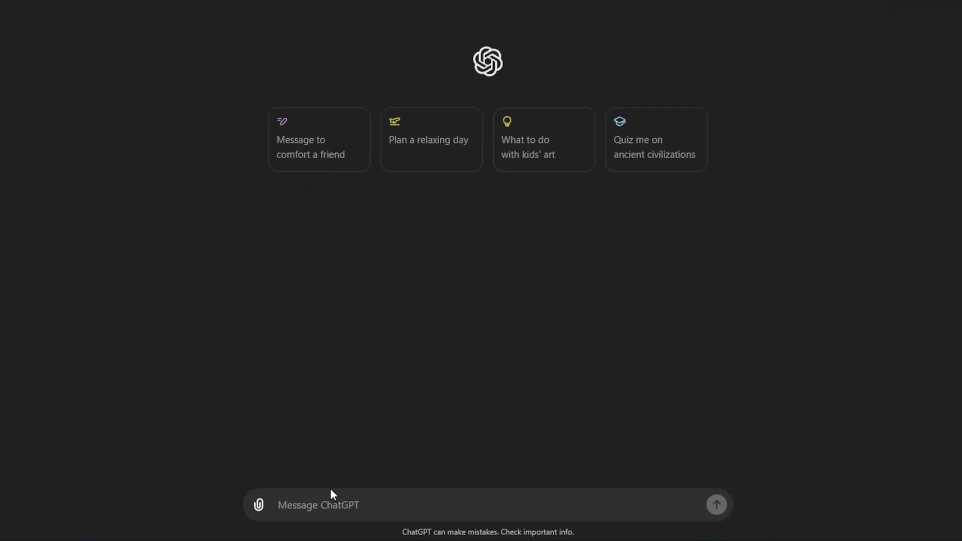
# Have ChatGPT generate Impact_of_Technology_on_Society.pptx, then download it and enable editing
pyautogui.hotkey('ctrl', 'v')
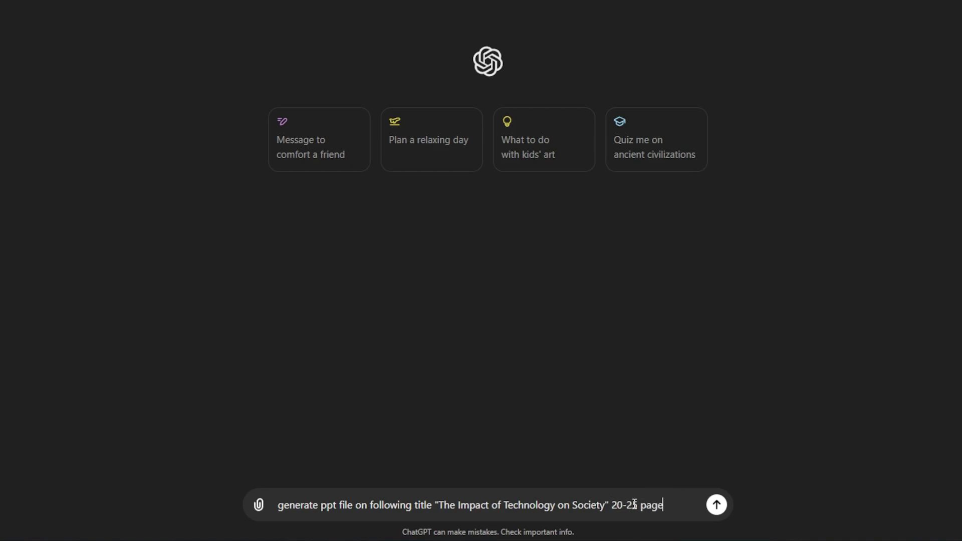
pyautogui.write('s')
pyautogui.press('Return')
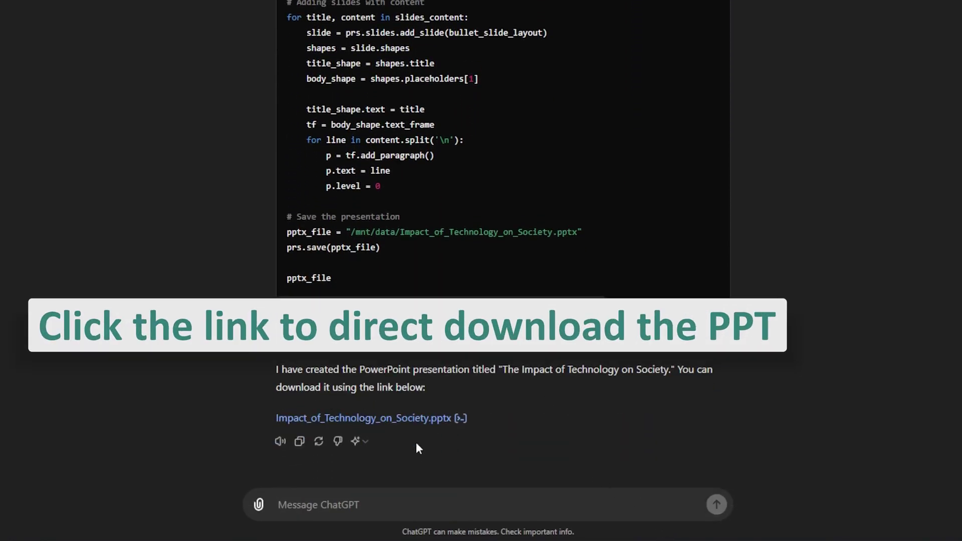
pyautogui.click(441, 423)
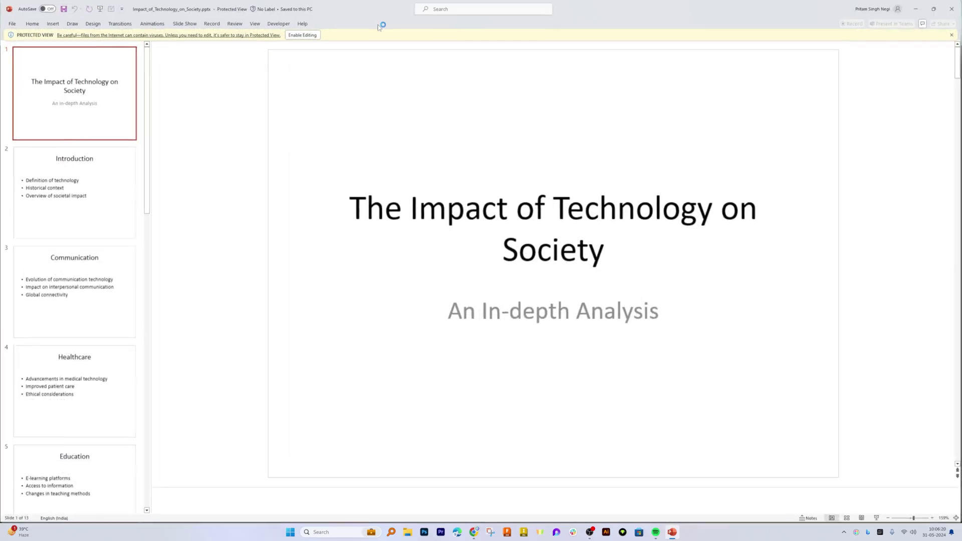
pyautogui.click(302, 34)
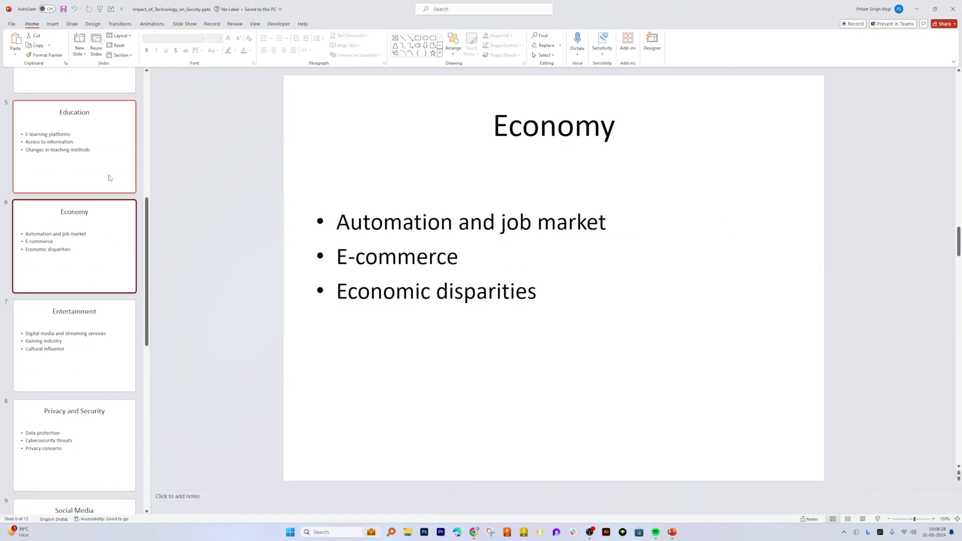
# Give the Communication slide the Designer layout with a smartphone-and-world-map photo
pyautogui.click(111, 175)
pyautogui.click(108, 131)
pyautogui.click(76, 310)
pyautogui.click(75, 220)
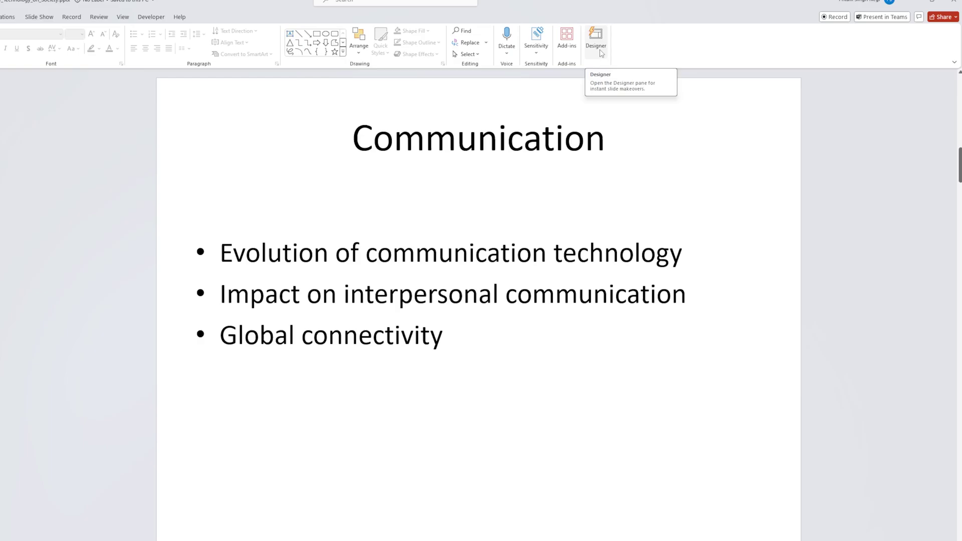
pyautogui.click(656, 55)
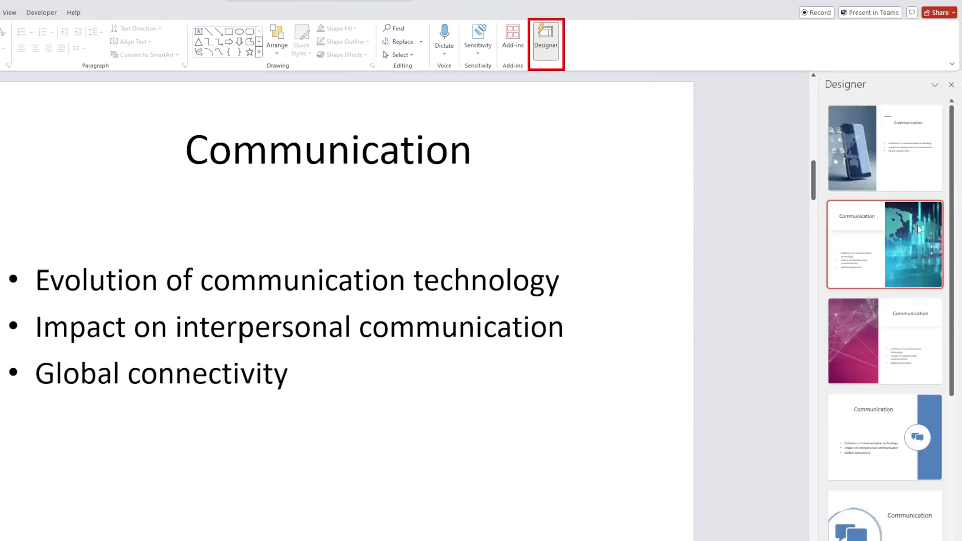
pyautogui.click(898, 169)
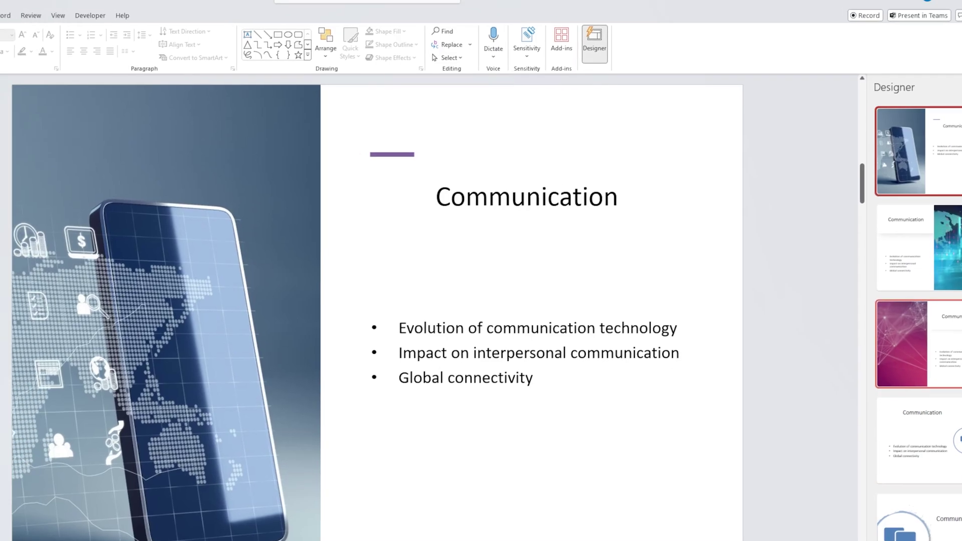
# Look through the Design, Slide Show, Animations and Recording ribbon tabs
pyautogui.click(120, 29)
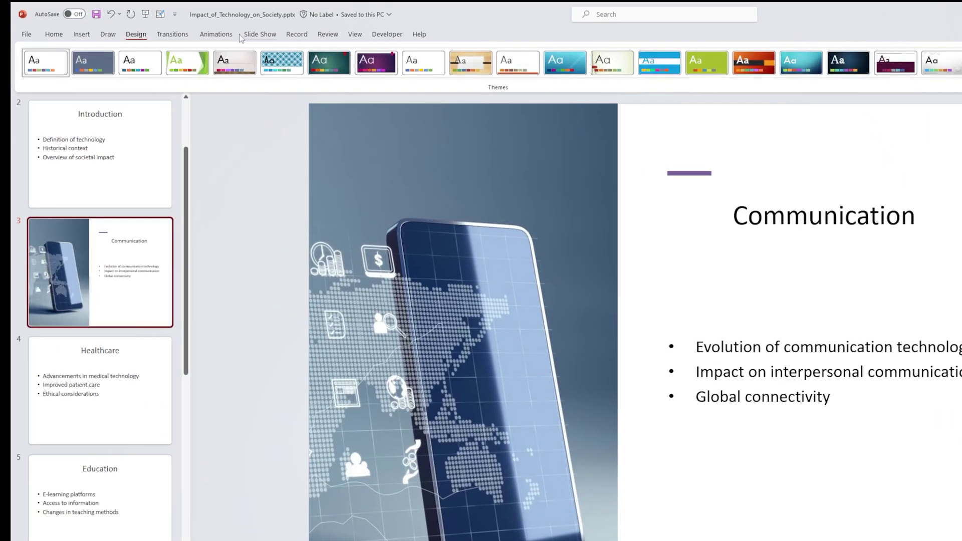
pyautogui.click(259, 34)
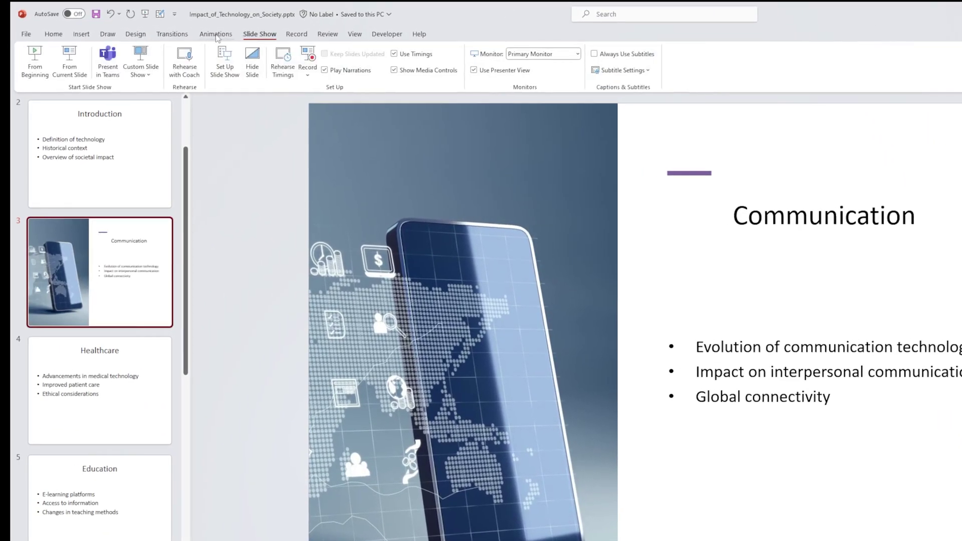
pyautogui.click(216, 34)
pyautogui.click(261, 34)
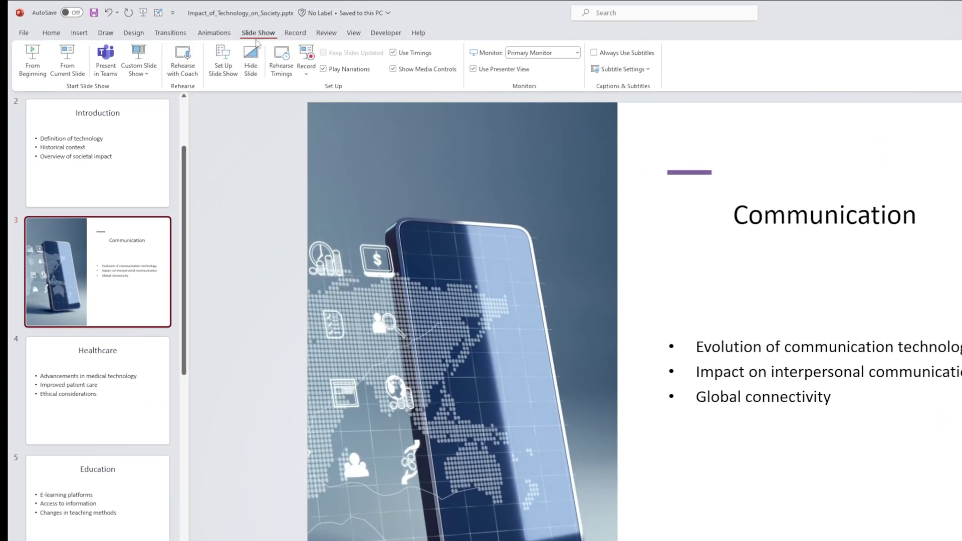
pyautogui.click(295, 33)
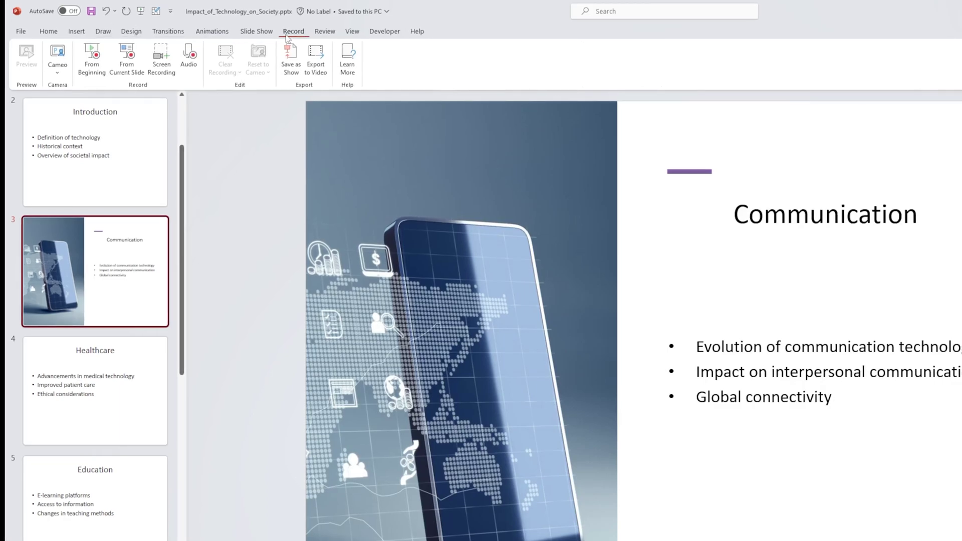
pyautogui.click(50, 31)
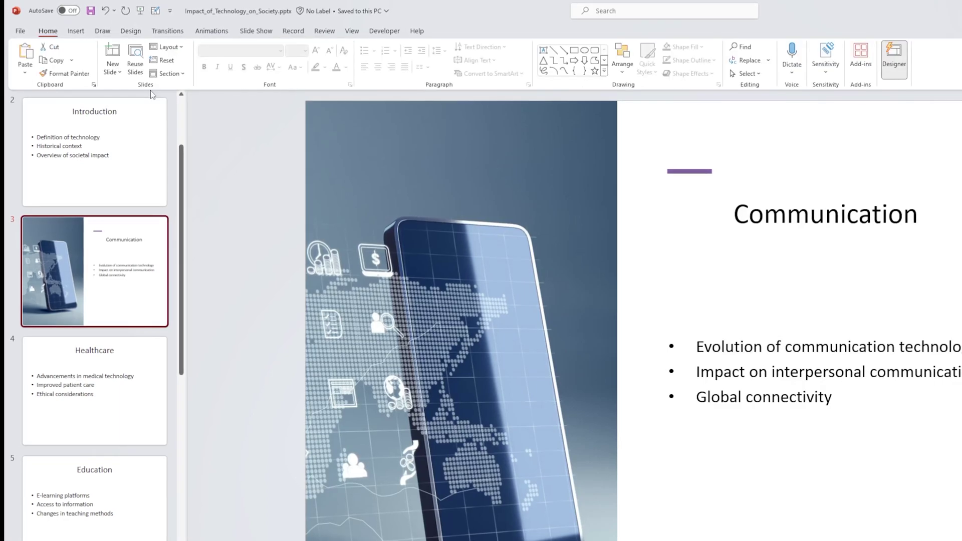
pyautogui.click(129, 30)
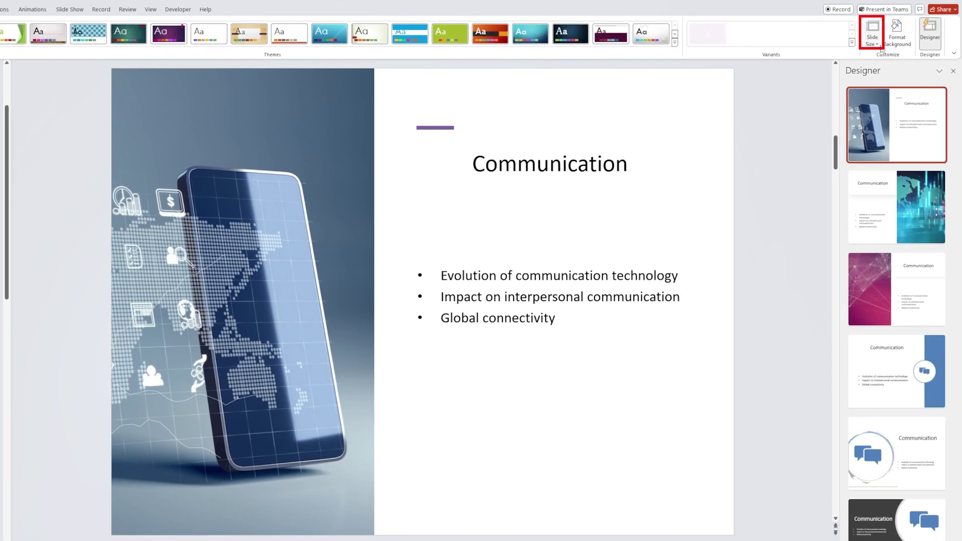
# Change the slide size to Widescreen (16:9)
pyautogui.click(873, 40)
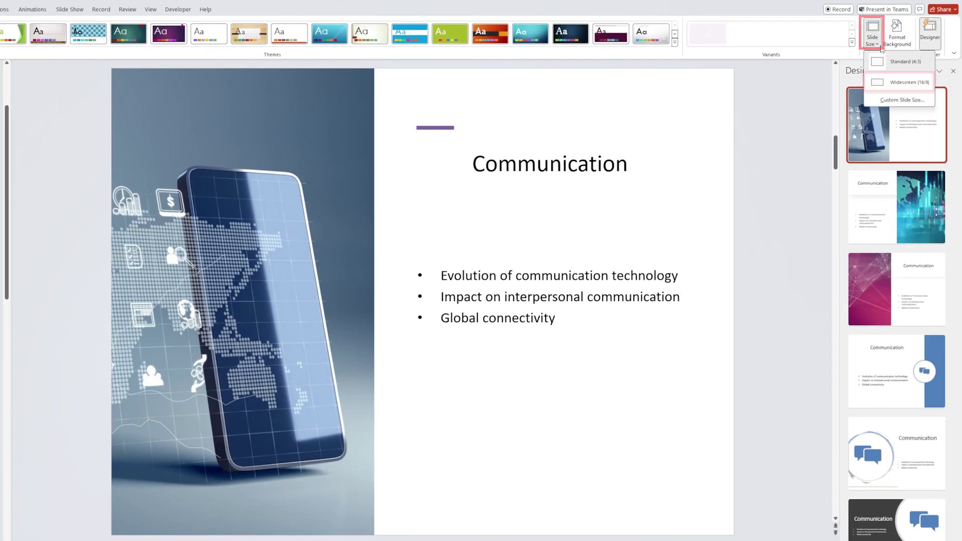
pyautogui.click(902, 82)
pyautogui.click(209, 142)
pyautogui.click(77, 97)
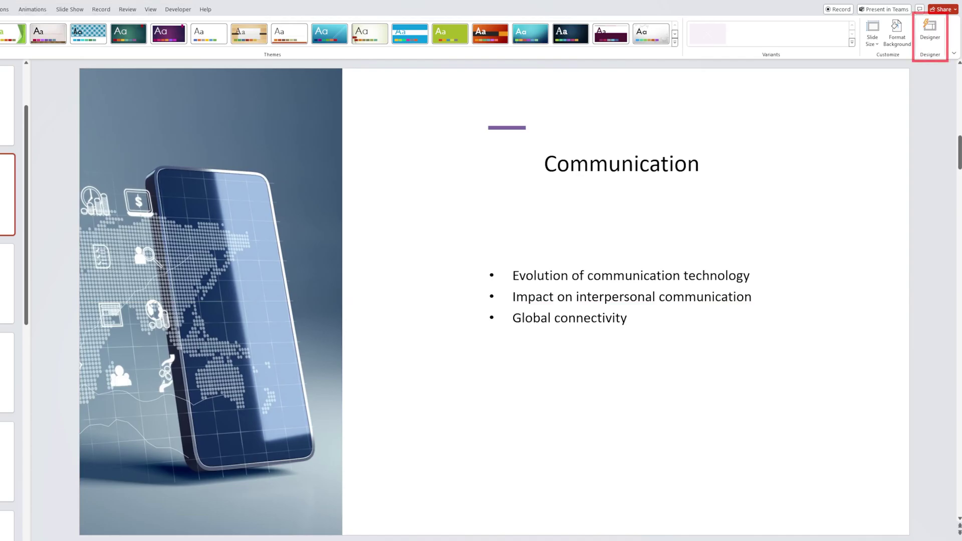
# Try several Designer ideas on the Communication slide, ending with the red edge bar design
pyautogui.click(930, 32)
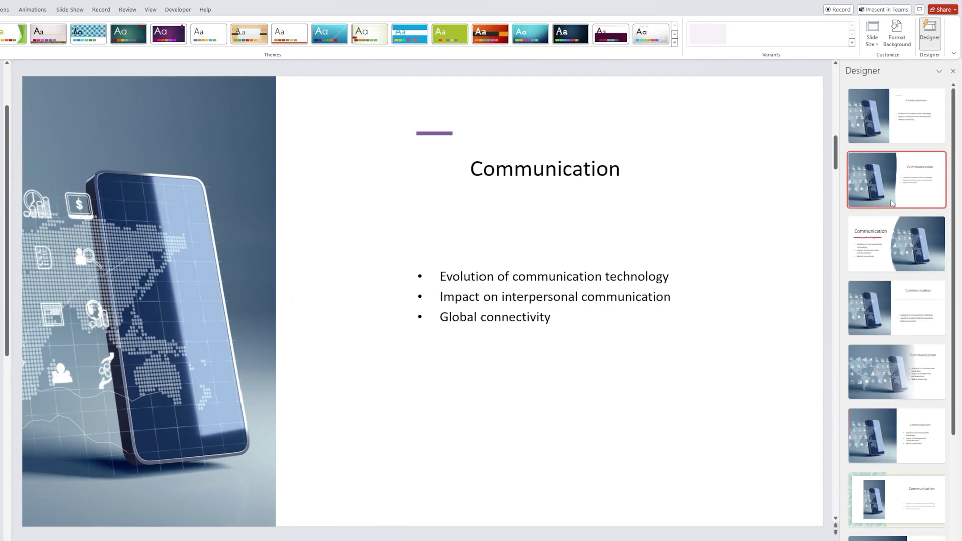
pyautogui.click(887, 199)
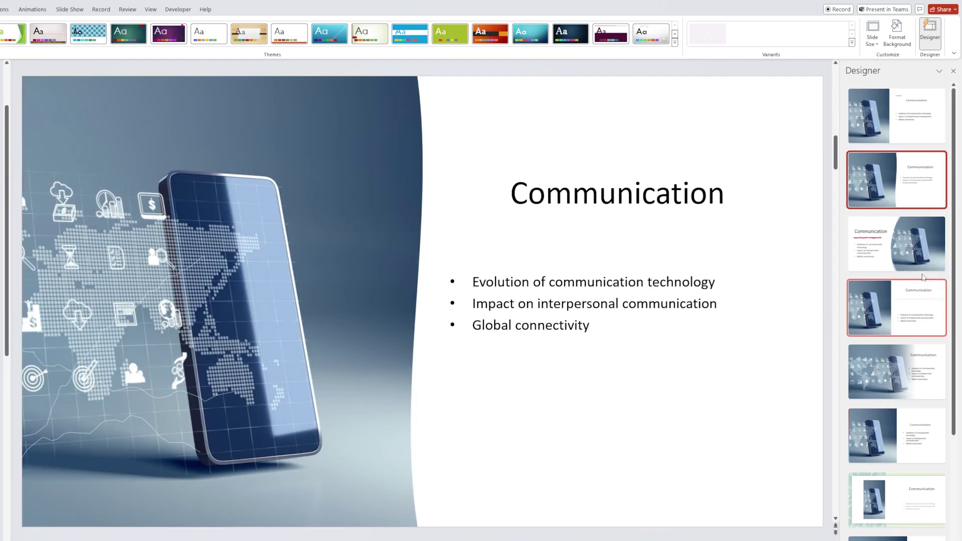
pyautogui.click(905, 241)
pyautogui.click(901, 307)
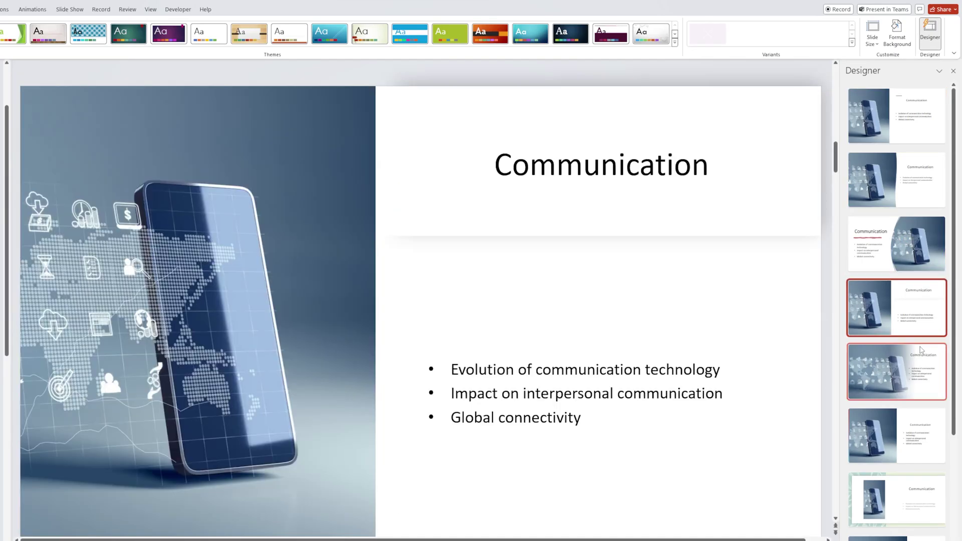
pyautogui.click(922, 353)
pyautogui.scroll(-1, 949, 348)
pyautogui.scroll(-1, 950, 348)
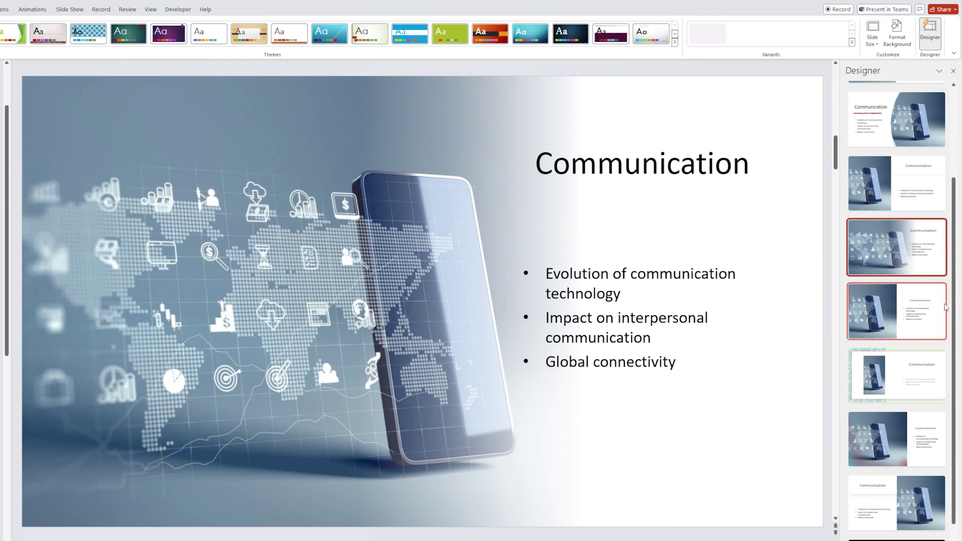
pyautogui.scroll(-1, 931, 305)
pyautogui.click(888, 329)
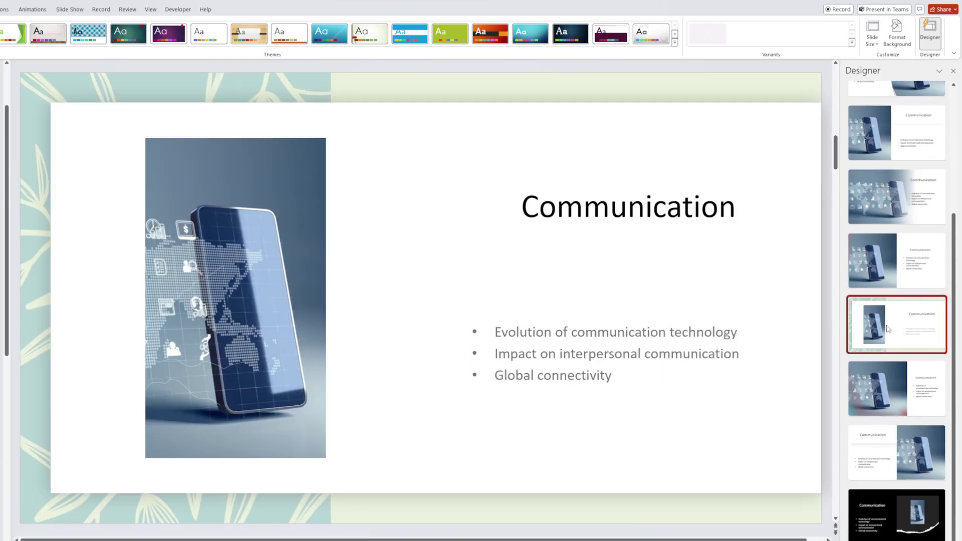
pyautogui.click(872, 258)
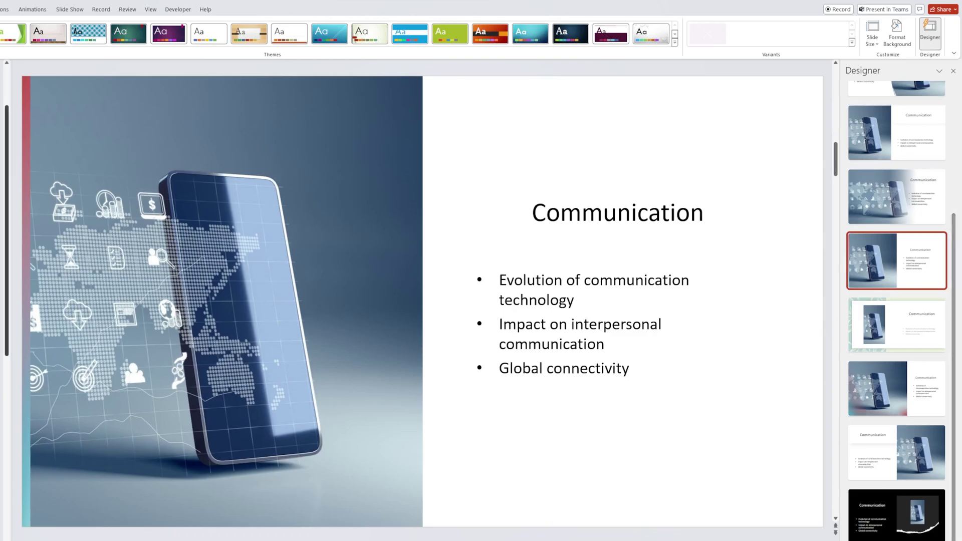
# Apply the stethoscope photo design to the Healthcare slide
pyautogui.scroll(1, 175, 165)
pyautogui.click(900, 310)
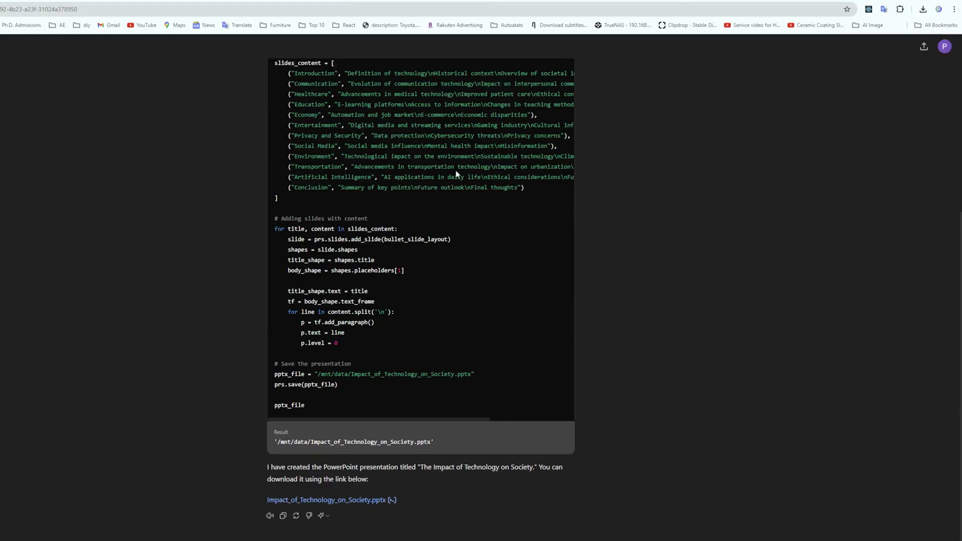
pyautogui.scroll(5, 455, 169)
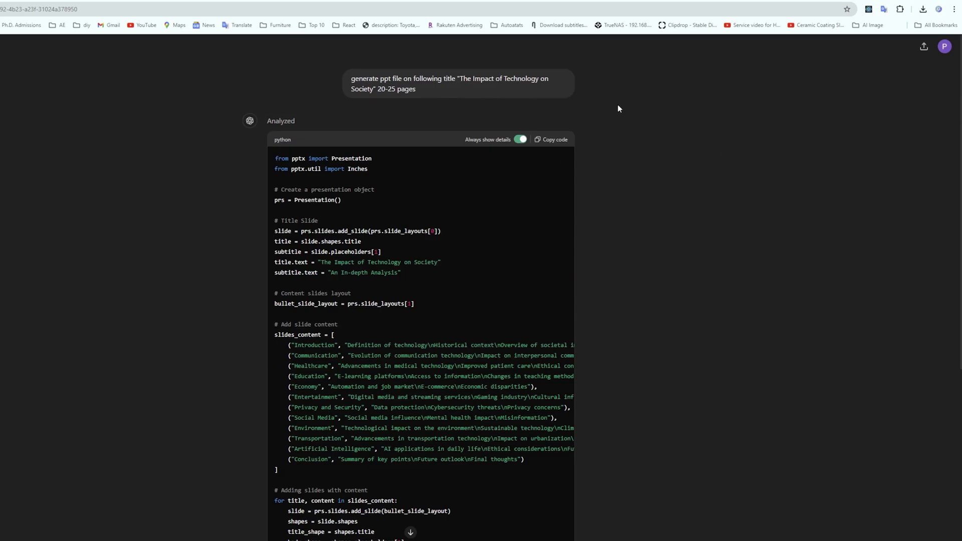
pyautogui.scroll(-1, 576, 132)
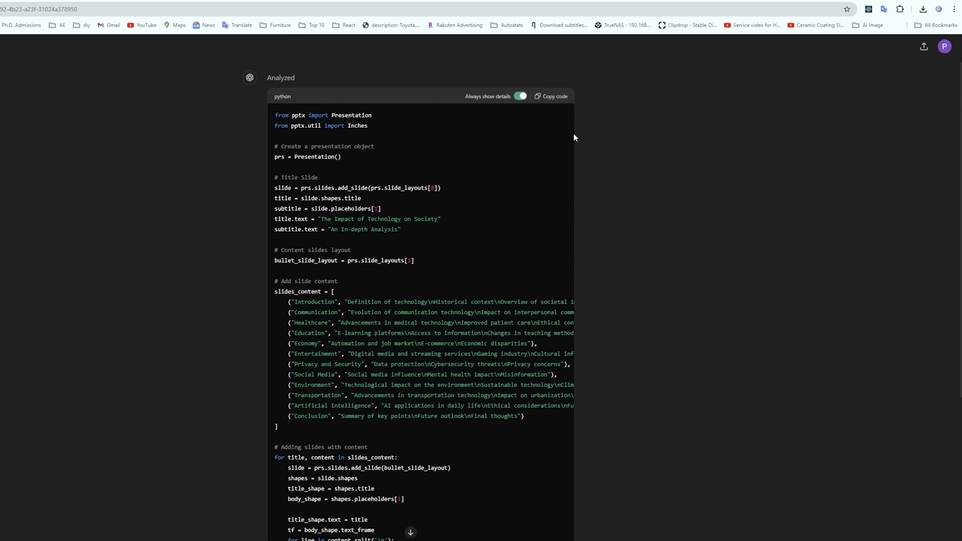